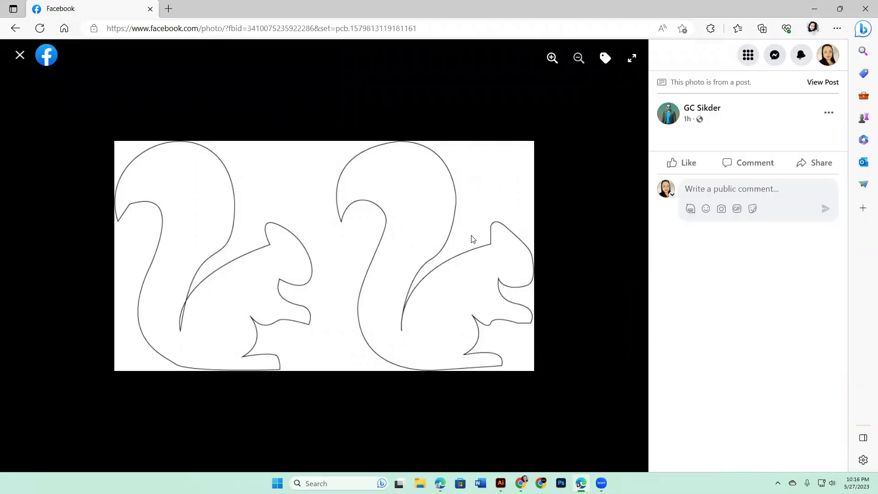
# Move to another line-shapes photo and raise the system volume.
pyautogui.click(19, 257)
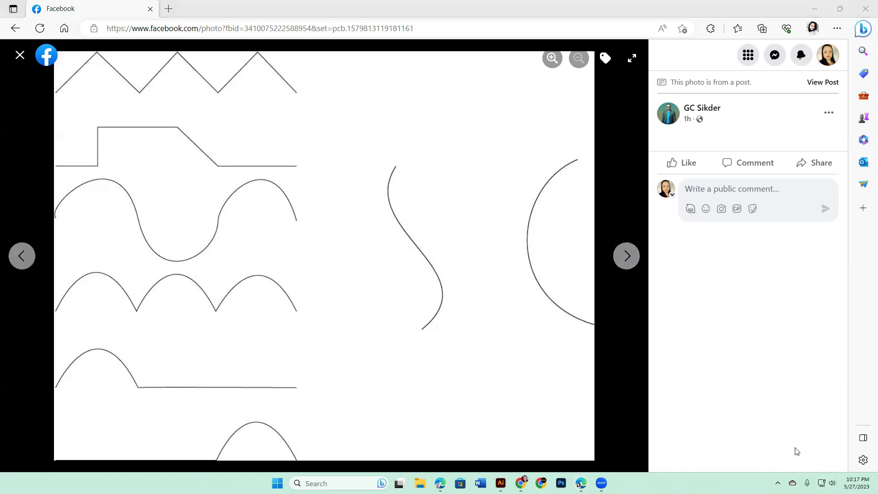
pyautogui.moveTo(788, 425); pyautogui.dragTo(799, 430)
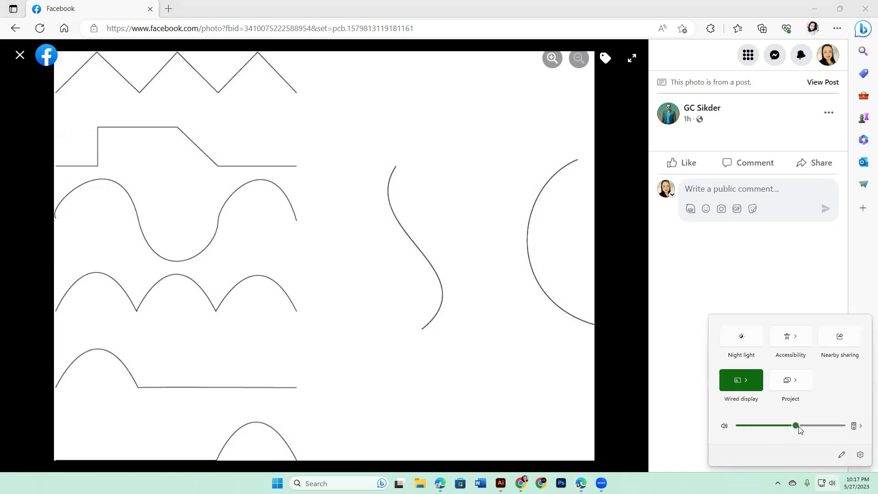
pyautogui.click(702, 294)
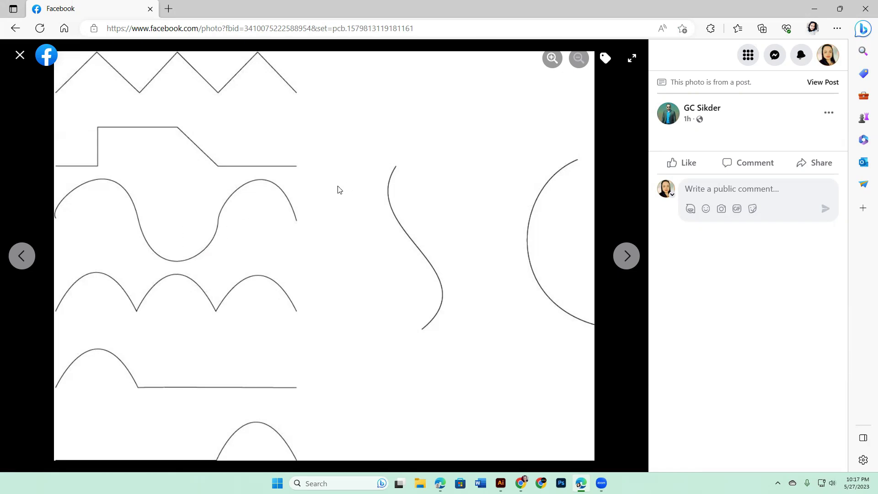
# Page through the post's photos back to the squirrel outlines photo.
pyautogui.click(19, 56)
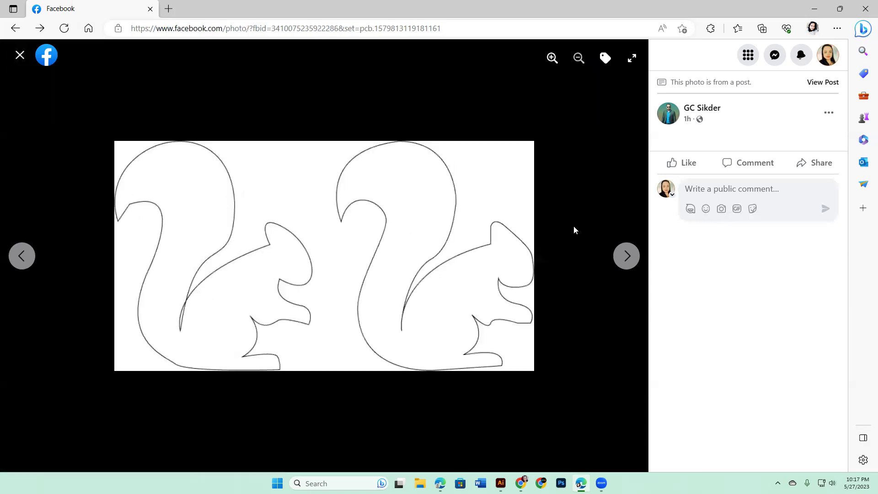
pyautogui.click(627, 257)
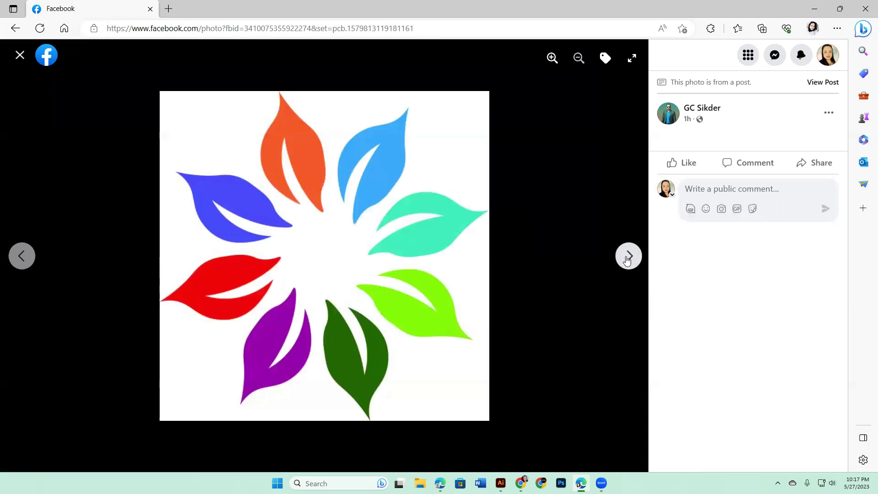
pyautogui.click(627, 259)
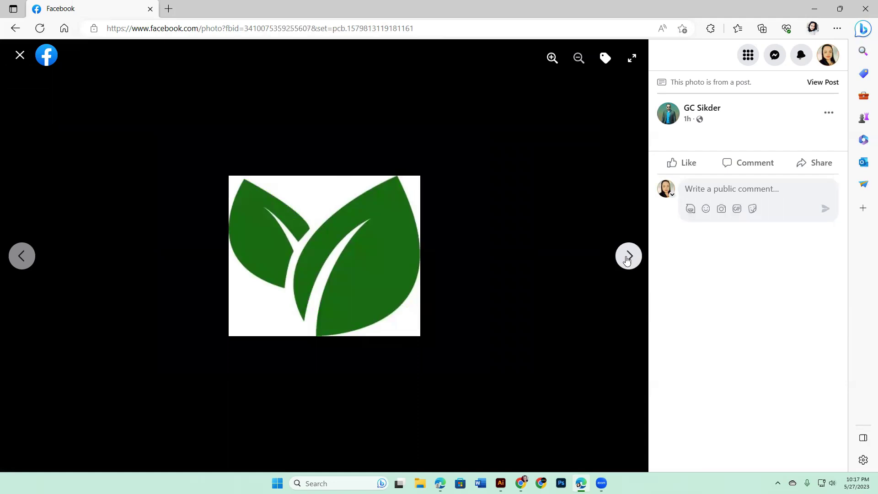
pyautogui.click(627, 260)
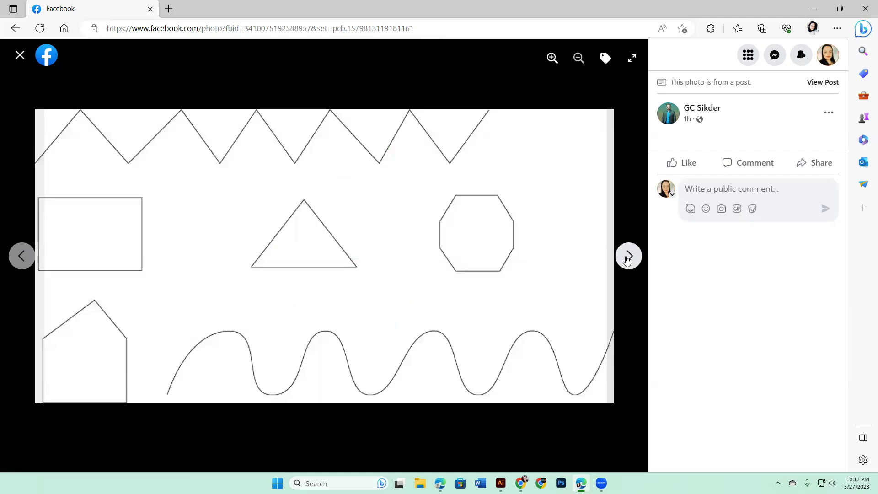
pyautogui.click(627, 259)
pyautogui.click(627, 259)
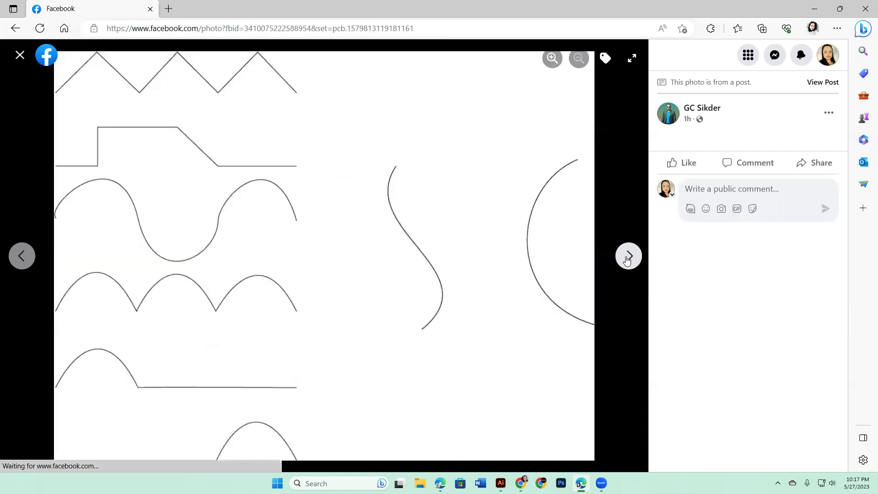
pyautogui.click(21, 55)
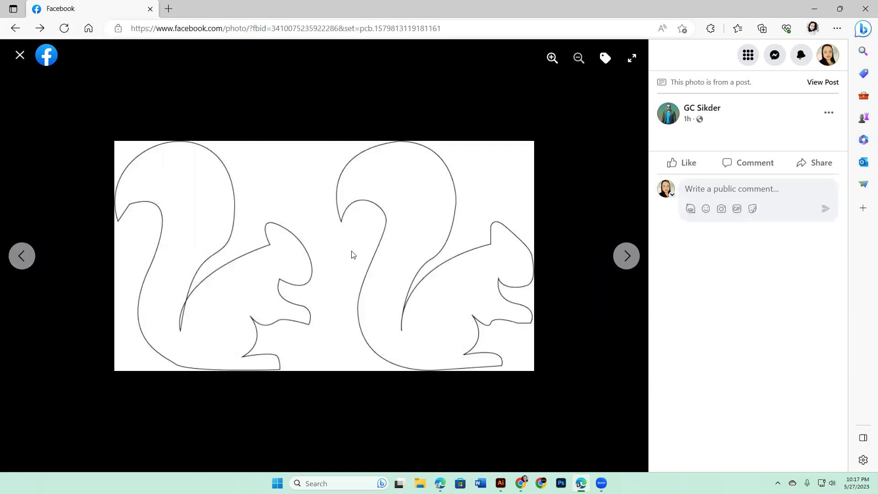
# Close the photo viewer and give the group post a Love reaction.
pyautogui.click(21, 55)
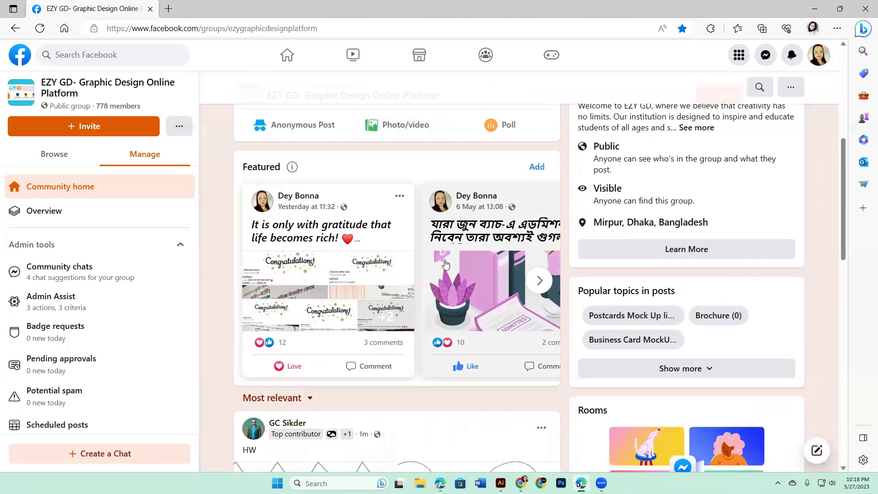
pyautogui.scroll(-10, 447, 262)
pyautogui.scroll(-9, 471, 262)
pyautogui.moveTo(299, 192)
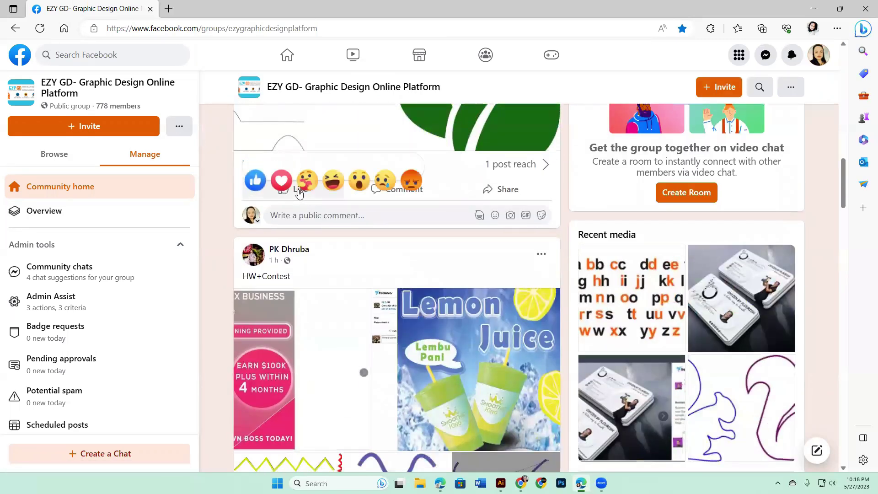
pyautogui.click(281, 179)
# Open the tax-business flyer and cycle through the photos, past Lemon Juice and flower, back to it.
pyautogui.scroll(-5, 281, 146)
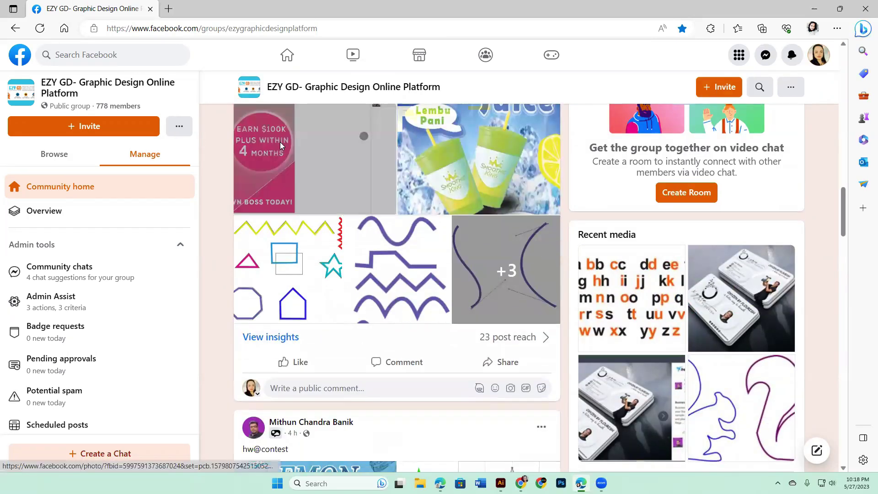
pyautogui.click(280, 145)
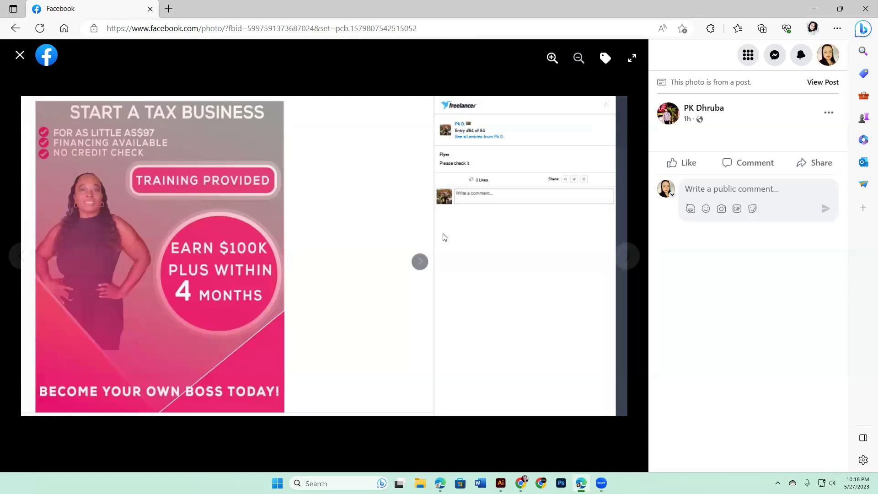
pyautogui.click(629, 256)
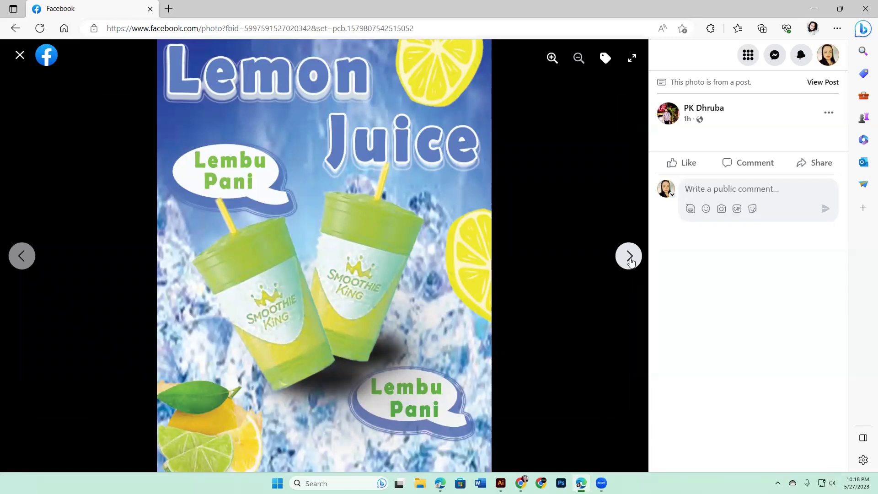
pyautogui.click(630, 256)
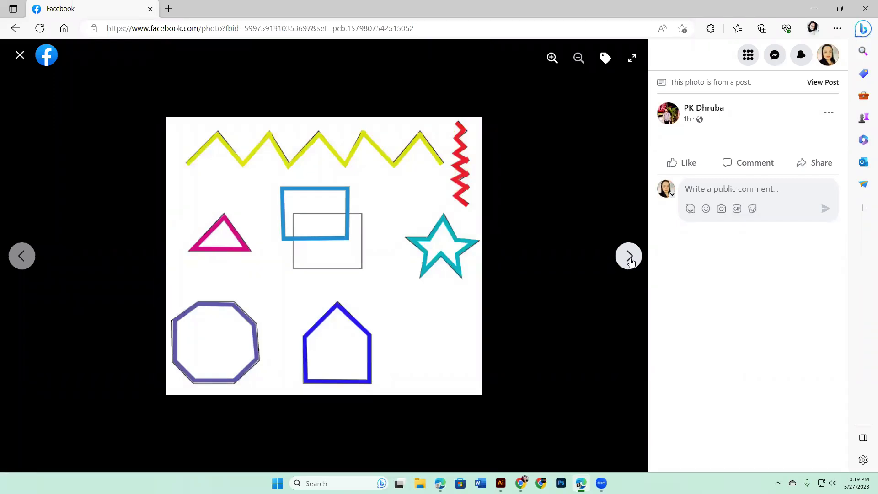
pyautogui.click(629, 257)
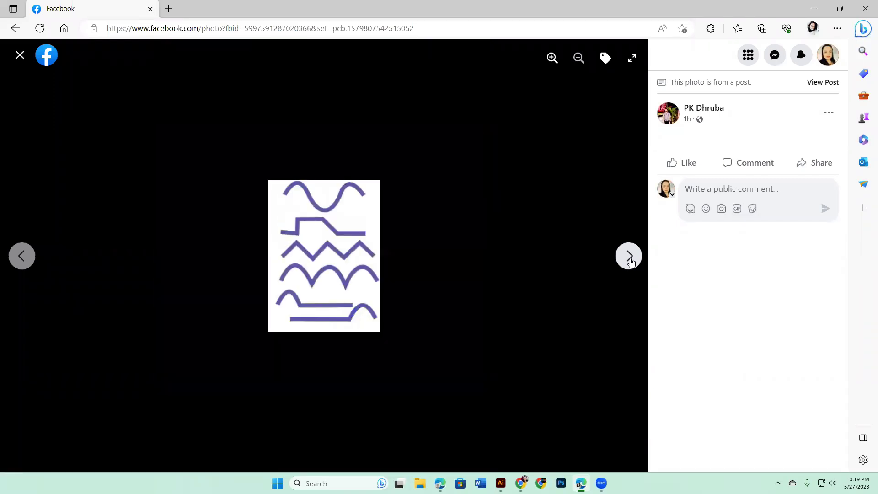
pyautogui.click(630, 258)
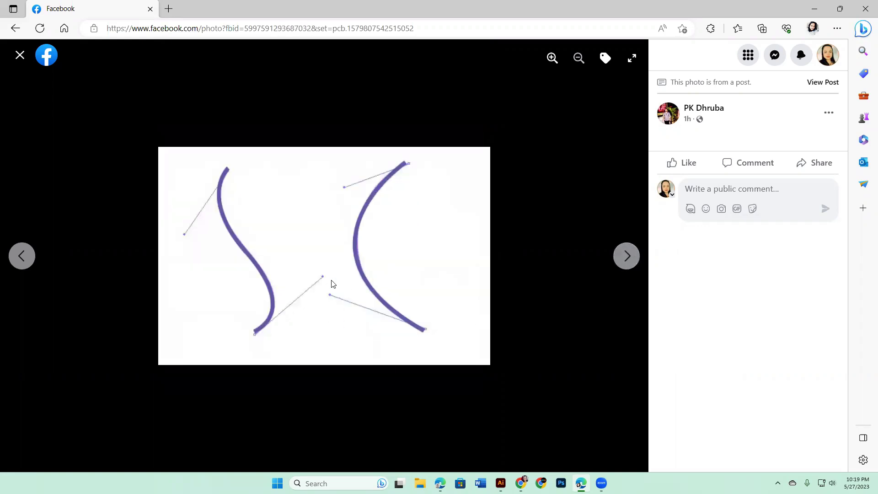
pyautogui.click(627, 254)
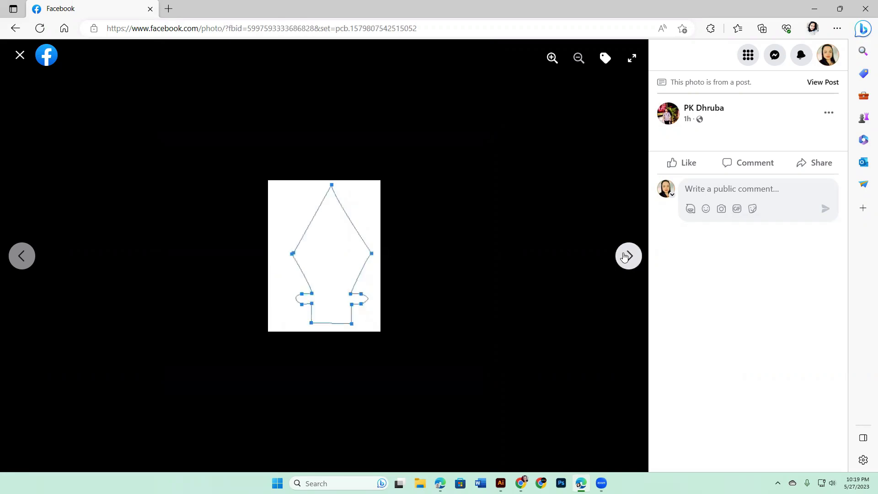
pyautogui.click(624, 257)
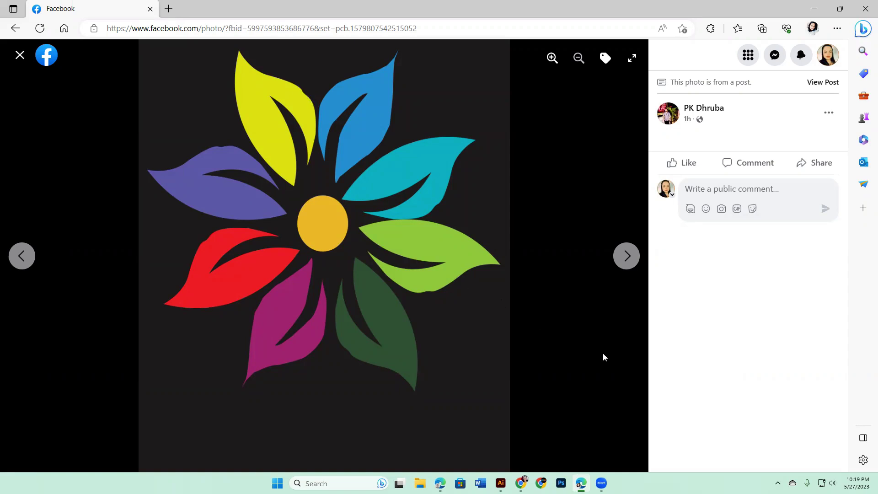
pyautogui.click(628, 257)
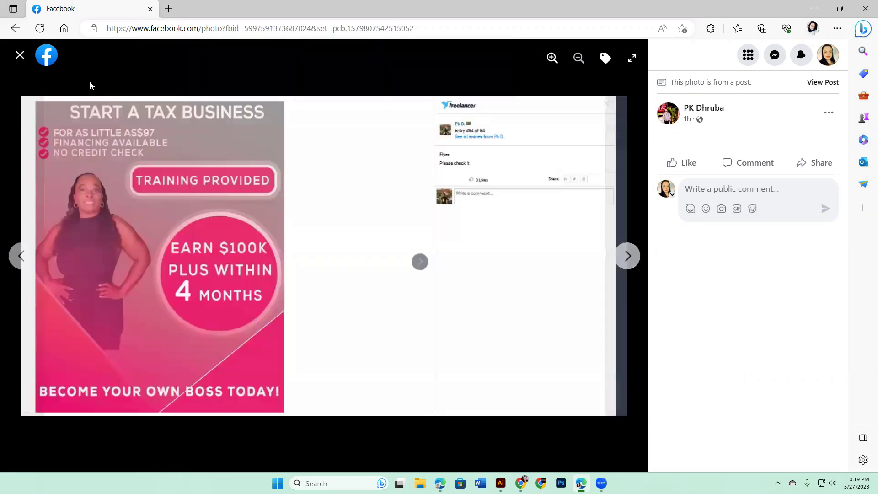
# Close the photo viewer and give the post a Love reaction.
pyautogui.click(18, 55)
pyautogui.scroll(-3, 295, 229)
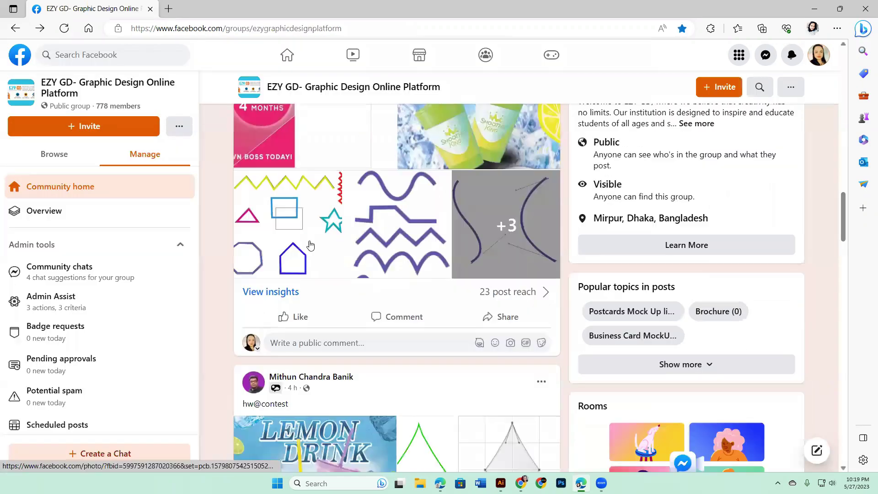
pyautogui.moveTo(295, 232)
pyautogui.click(285, 212)
# Open the LEMON DRINK photo and page forward to the flower logo photo.
pyautogui.scroll(-4, 320, 274)
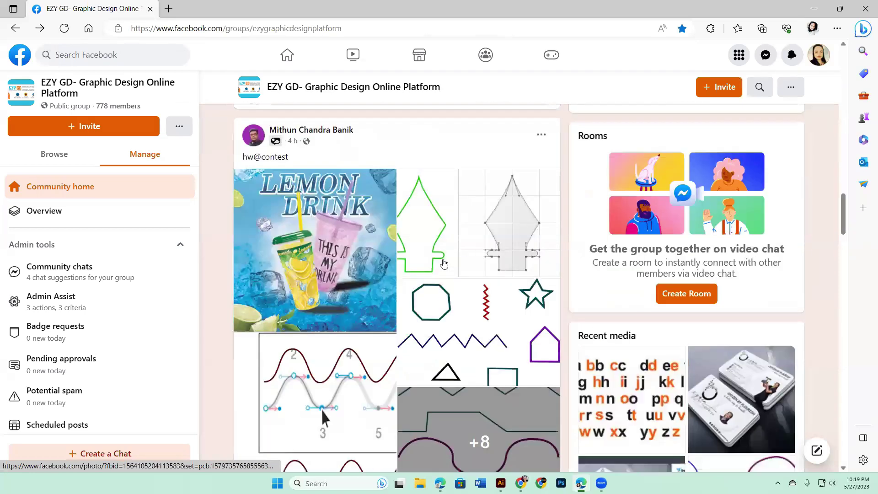
pyautogui.click(339, 213)
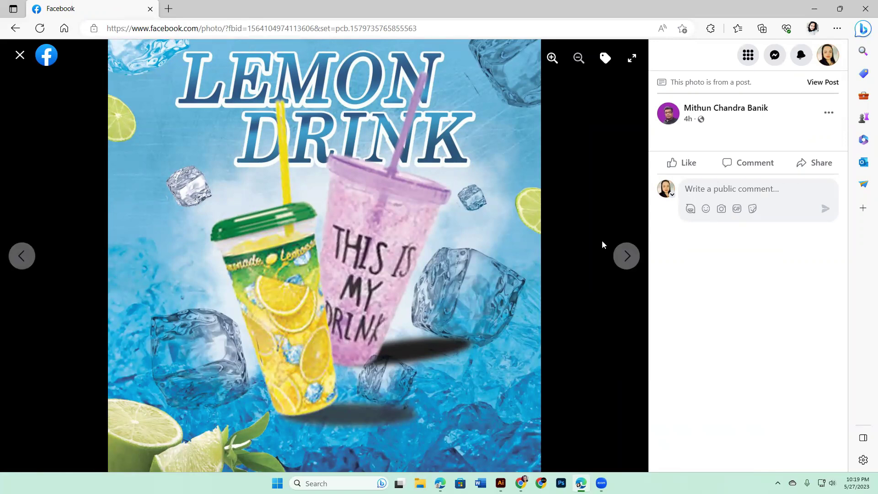
pyautogui.click(628, 260)
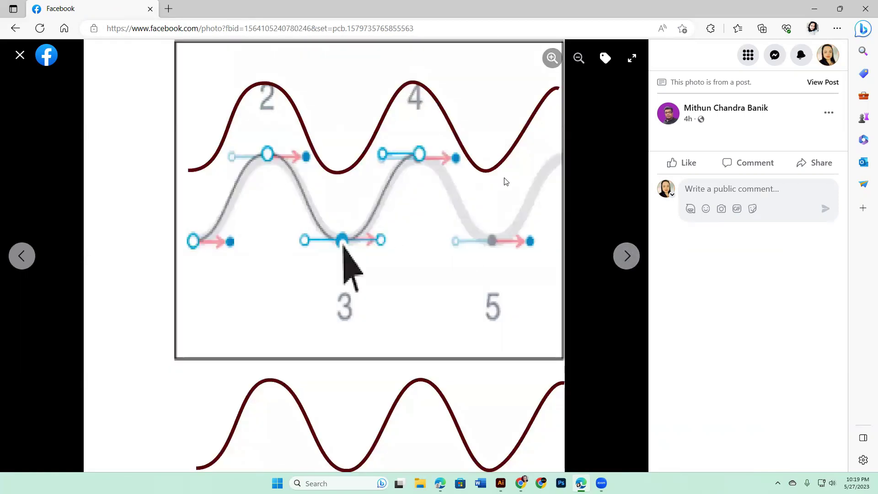
pyautogui.click(630, 256)
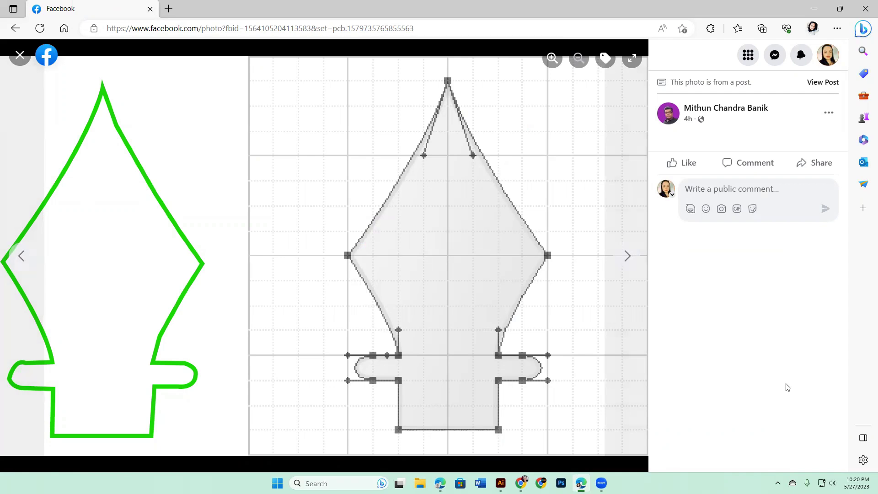
pyautogui.click(627, 256)
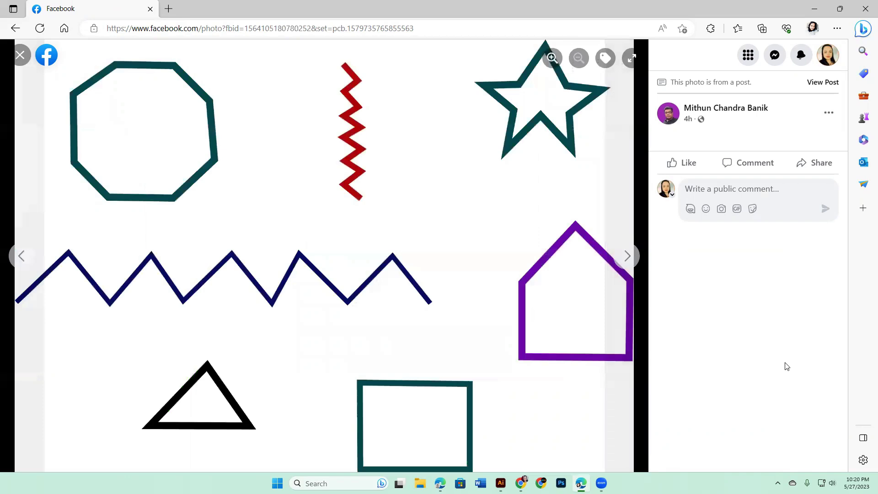
pyautogui.click(634, 259)
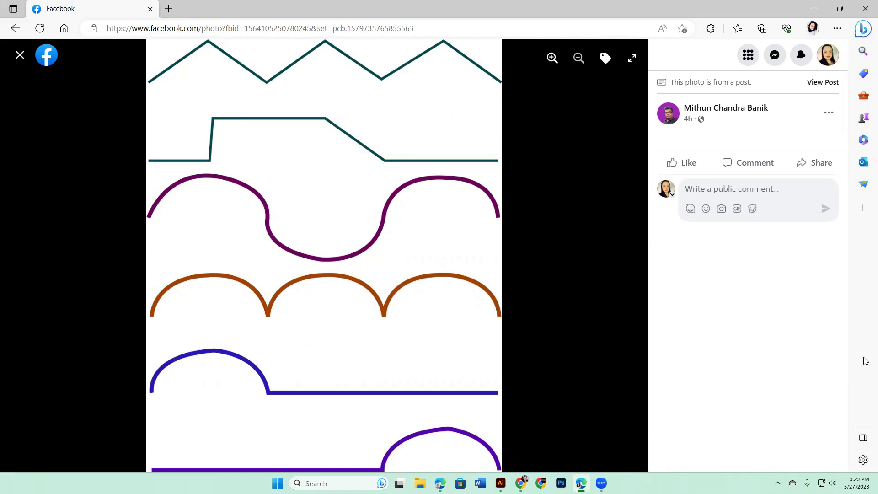
pyautogui.moveTo(588, 276)
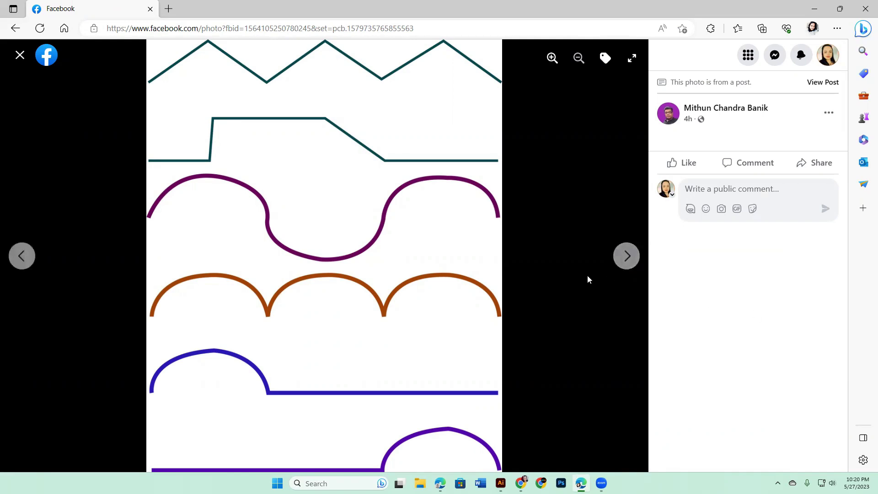
pyautogui.click(630, 256)
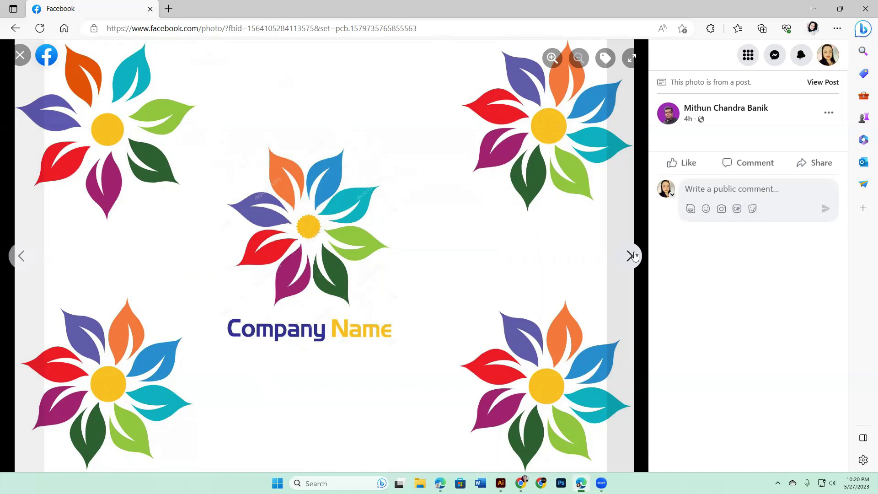
# Page past squirrel outlines, Bezier curves, green leaves and business card photos to the alphabet letters.
pyautogui.click(631, 255)
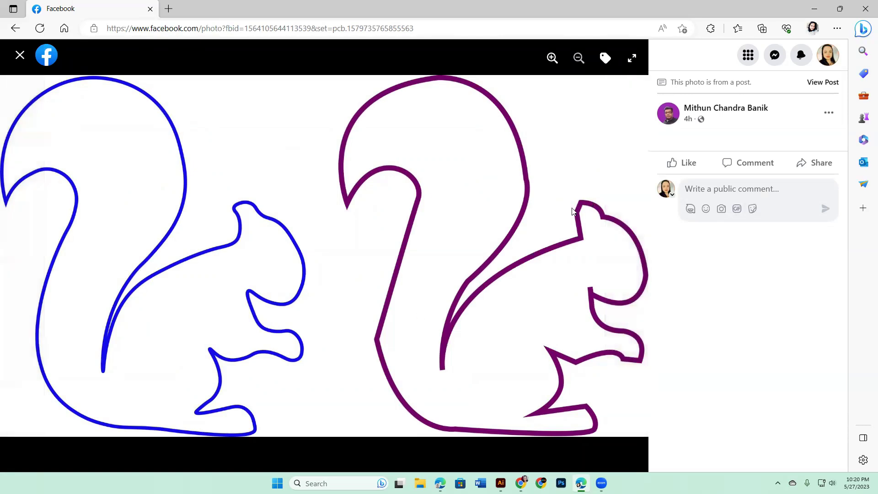
pyautogui.click(631, 256)
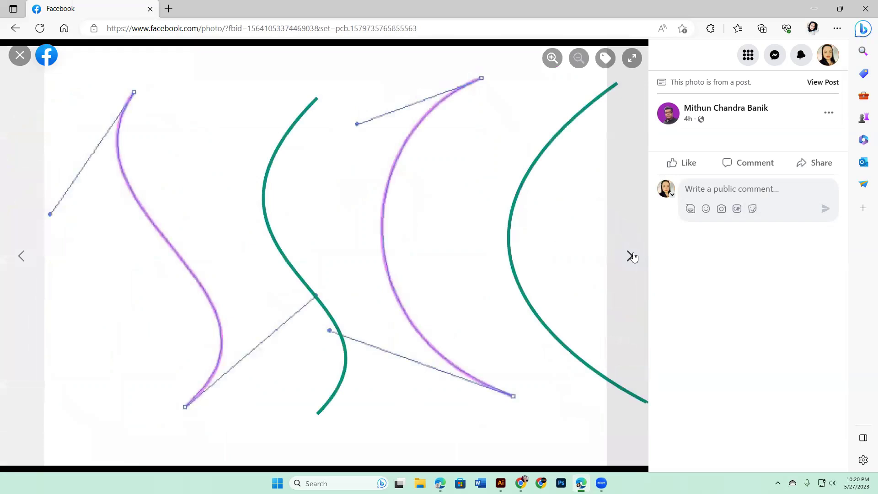
pyautogui.click(632, 256)
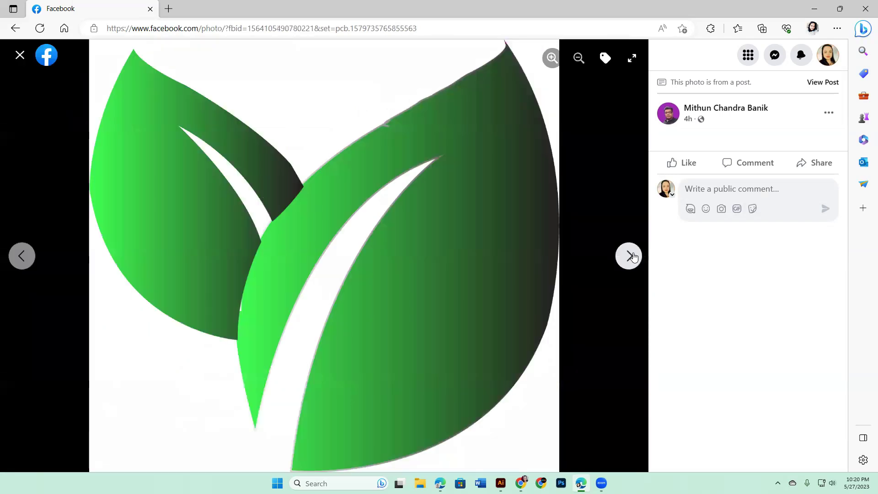
pyautogui.click(631, 256)
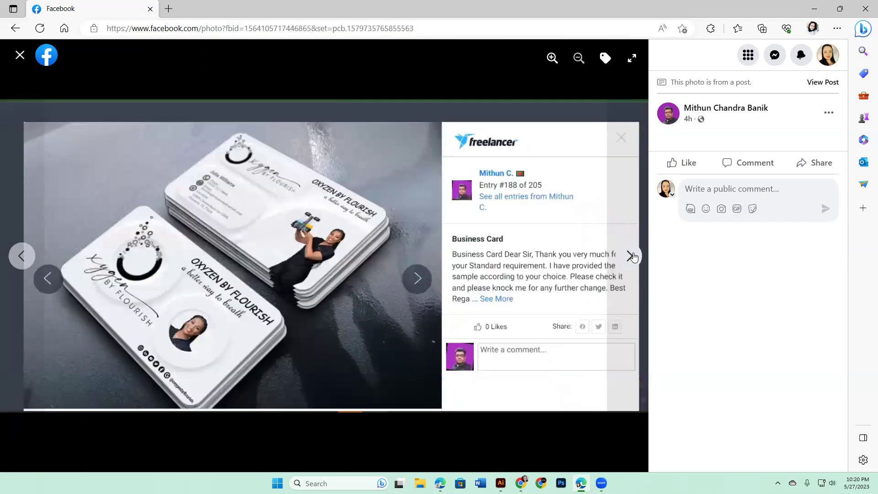
pyautogui.click(631, 256)
pyautogui.click(633, 257)
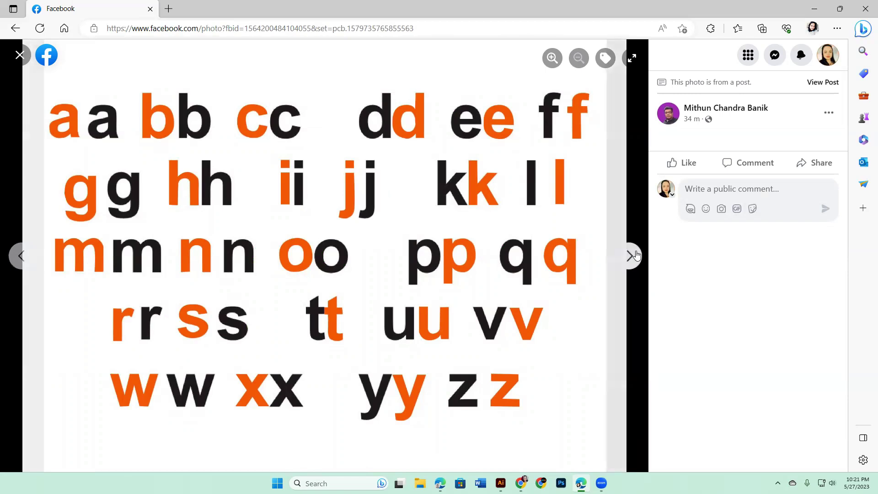
# Page past the Lemon Drink photo to the wave diagram, then close the viewer.
pyautogui.click(630, 255)
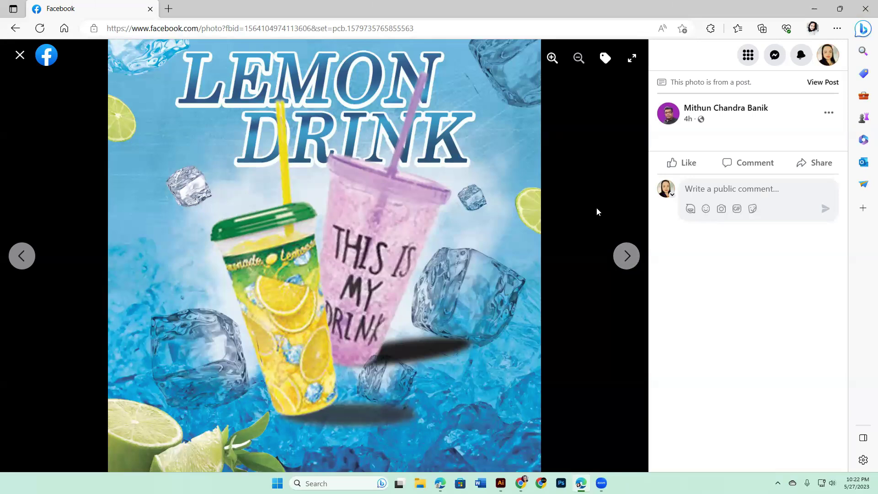
pyautogui.click(629, 256)
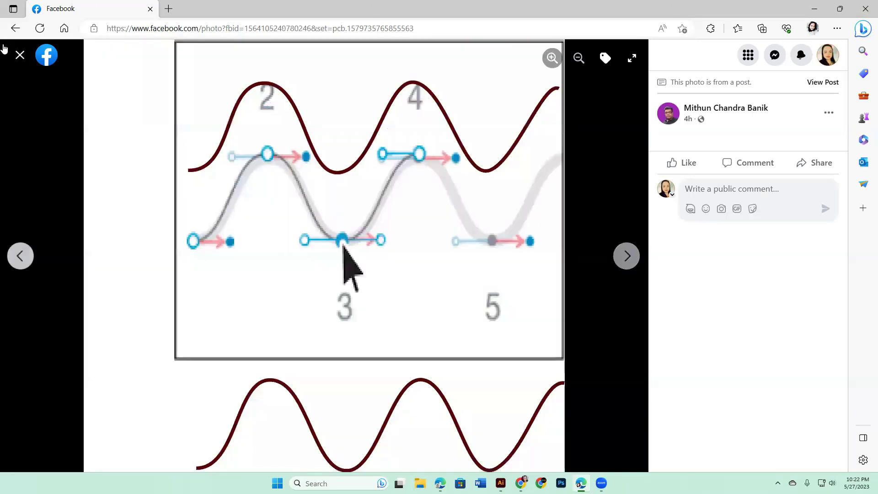
pyautogui.click(19, 55)
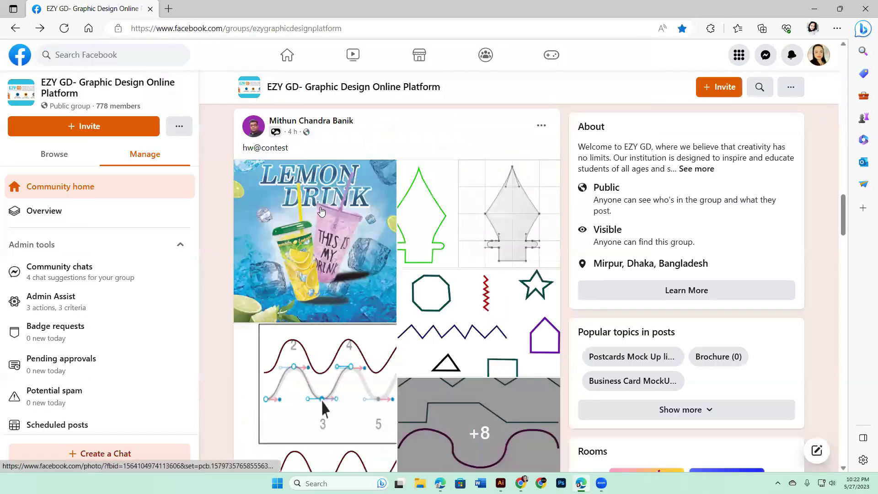
# Reopen the Lemon Drink image and page through the curve, pen-nib and curved-lines photos.
pyautogui.scroll(-3, 346, 276)
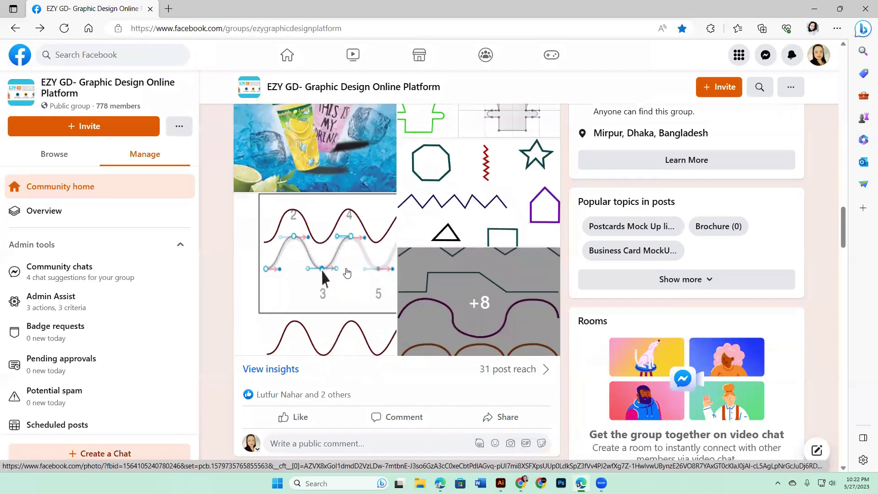
pyautogui.click(326, 140)
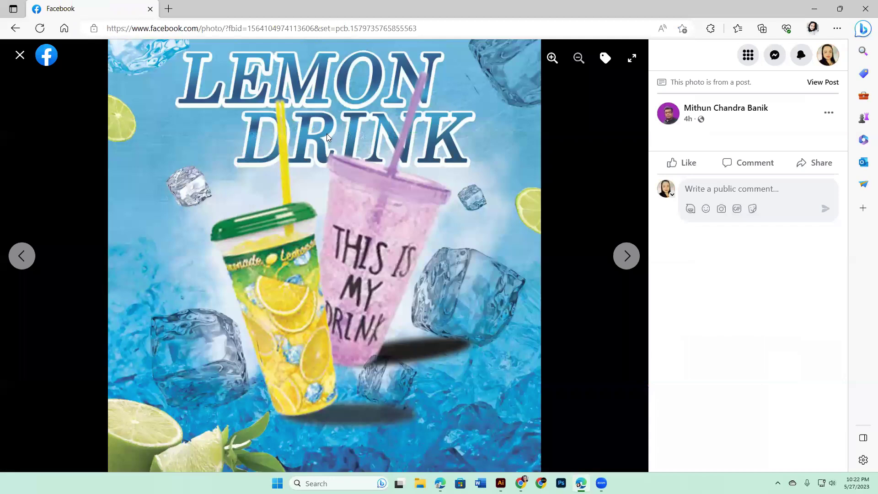
pyautogui.click(627, 256)
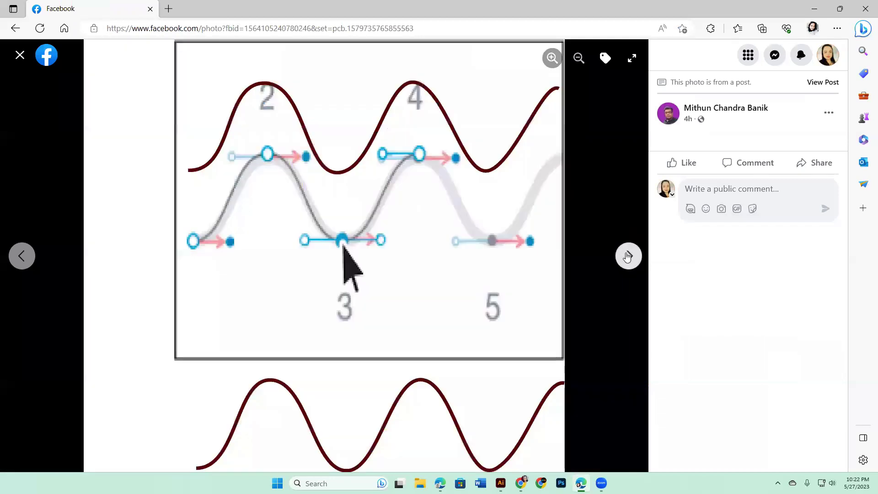
pyautogui.click(628, 256)
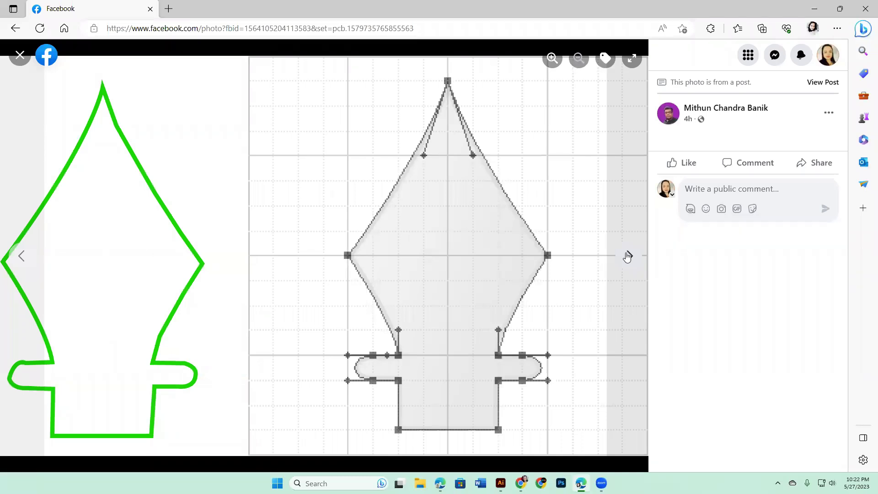
pyautogui.click(627, 256)
pyautogui.click(626, 256)
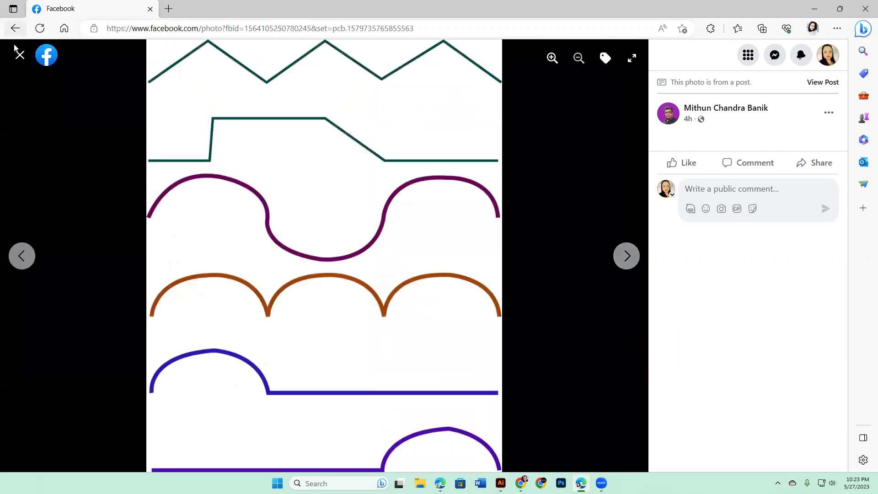
# Give the curve drawings post a Love reaction.
pyautogui.scroll(-3, 324, 281)
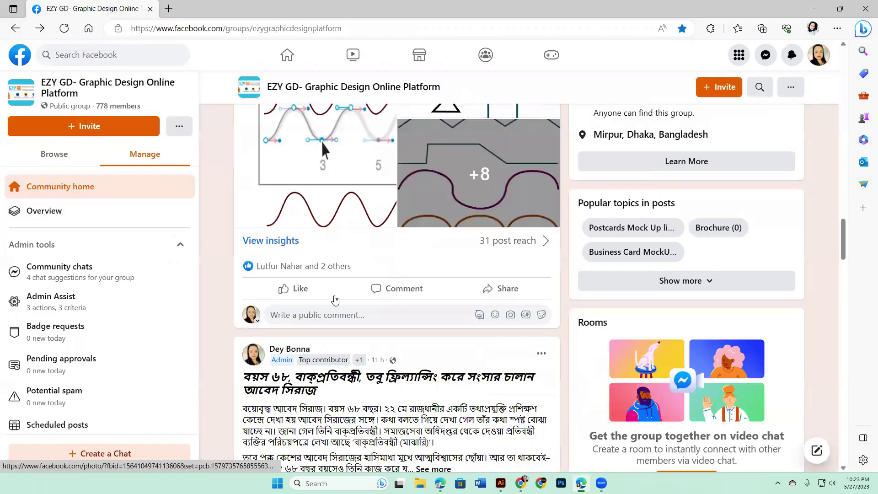
pyautogui.moveTo(302, 287)
pyautogui.click(281, 266)
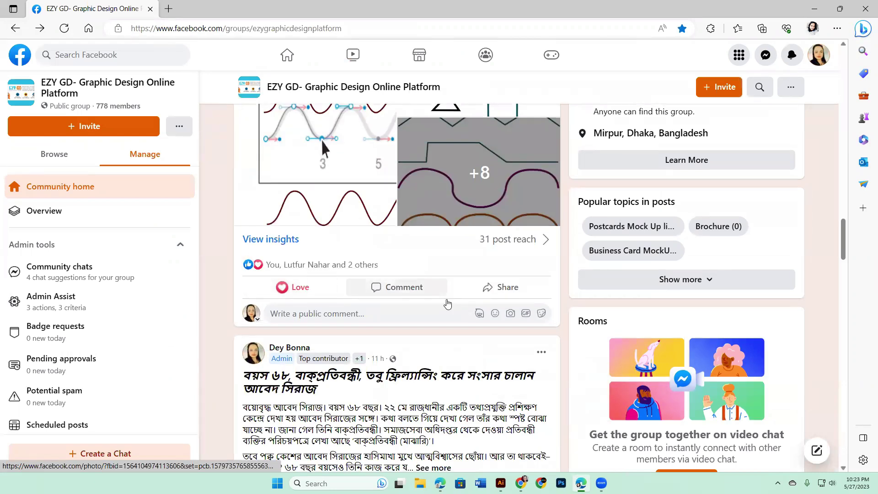
# Scroll down and open the COLD COFFEE image full size.
pyautogui.scroll(-4, 447, 299)
pyautogui.scroll(-4, 447, 304)
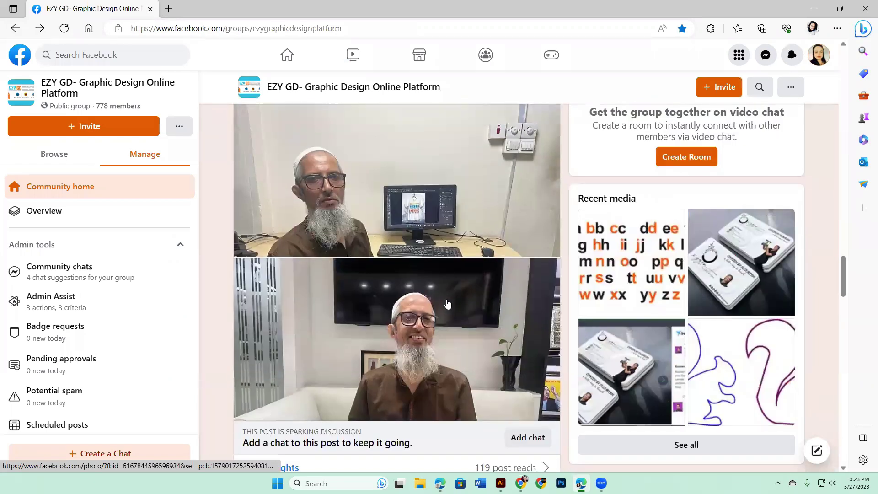
pyautogui.scroll(-13, 447, 304)
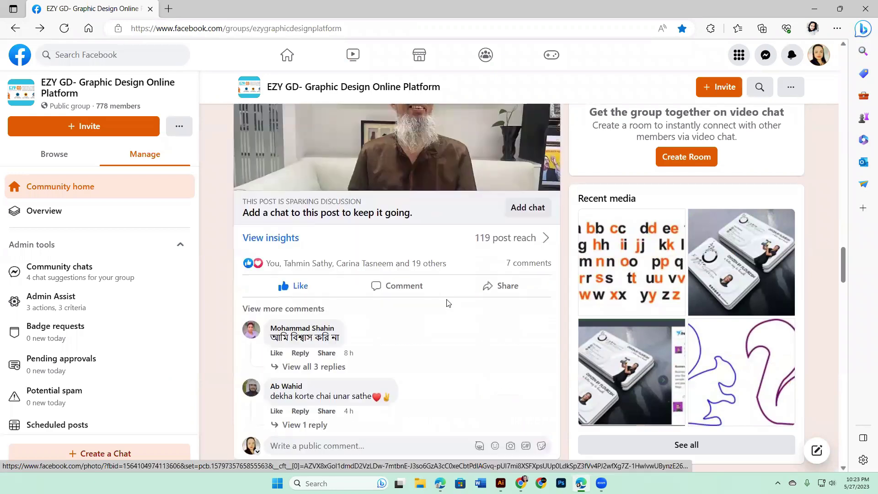
pyautogui.click(448, 302)
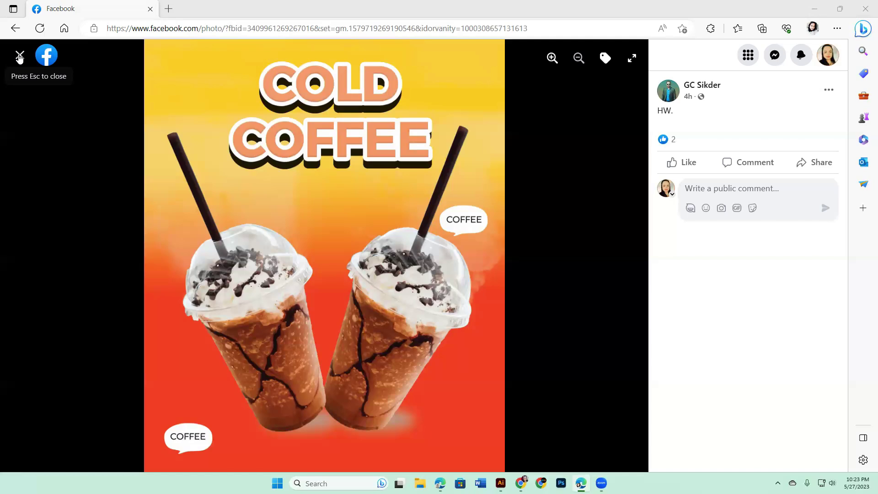
# Close the COLD COFFEE viewer and react with Love, showing 'You and 2 others'.
pyautogui.click(19, 56)
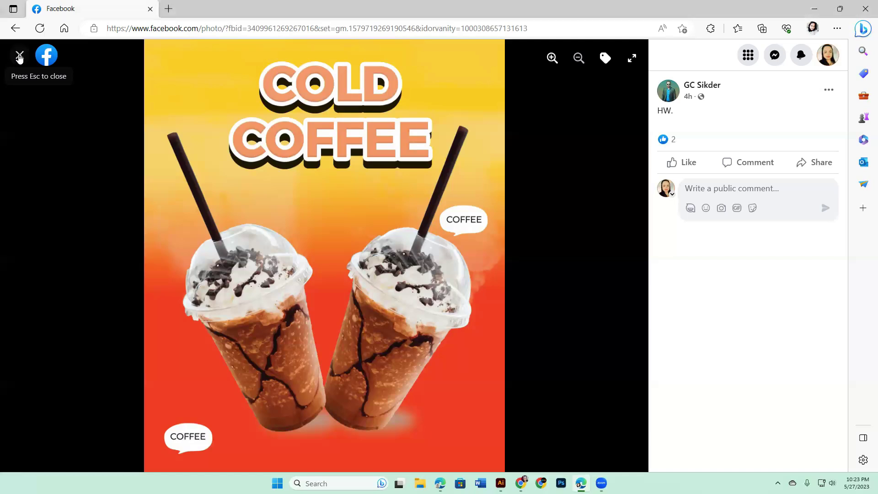
pyautogui.scroll(-1, 431, 243)
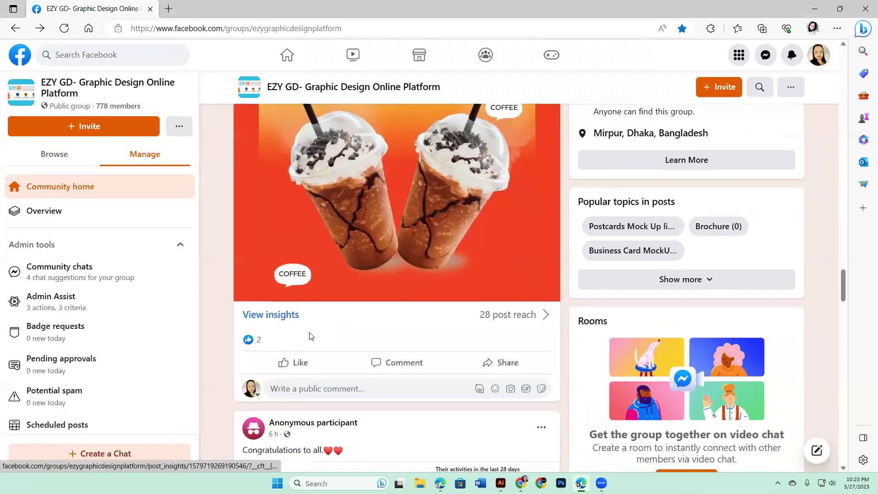
pyautogui.moveTo(295, 361)
pyautogui.click(291, 343)
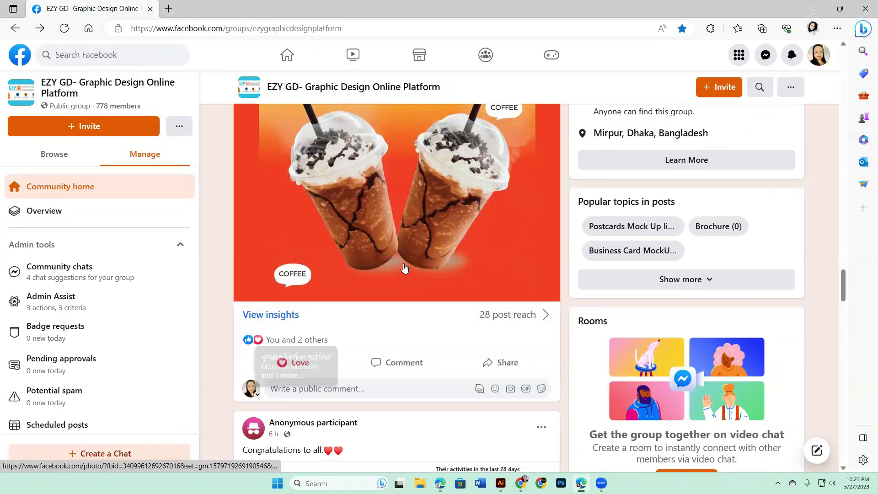
pyautogui.scroll(-3, 407, 267)
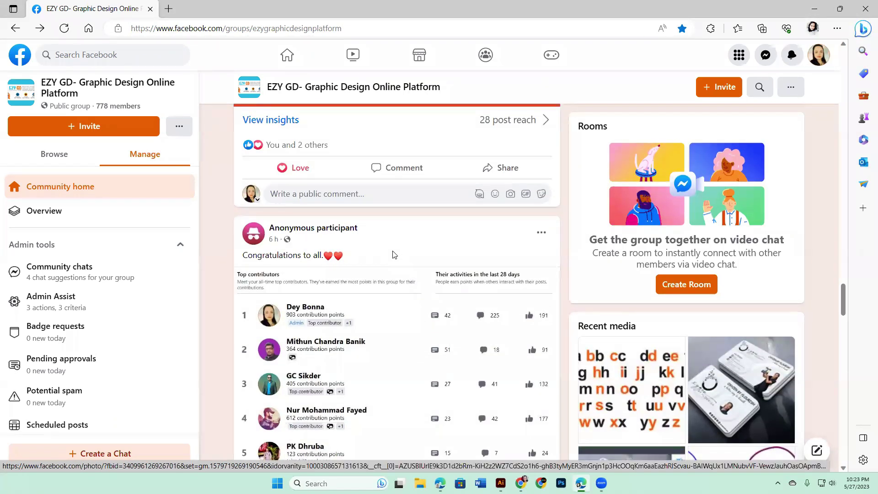
pyautogui.scroll(-3, 394, 255)
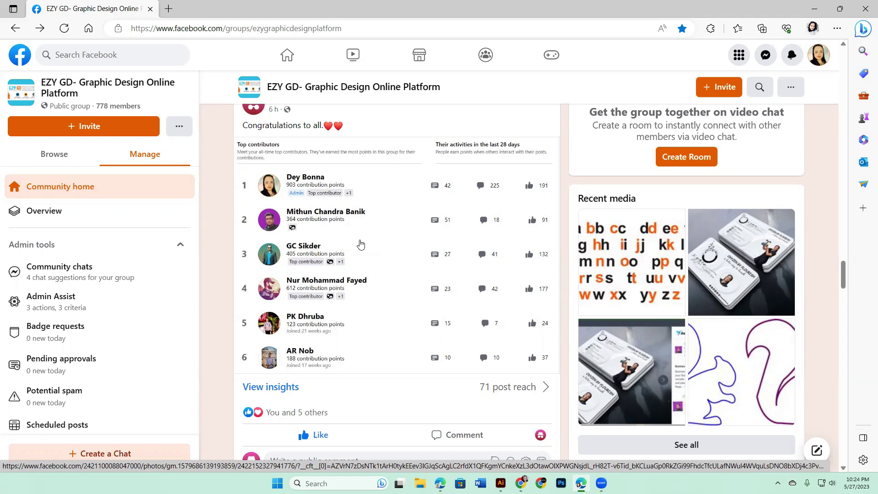
pyautogui.scroll(-5, 360, 244)
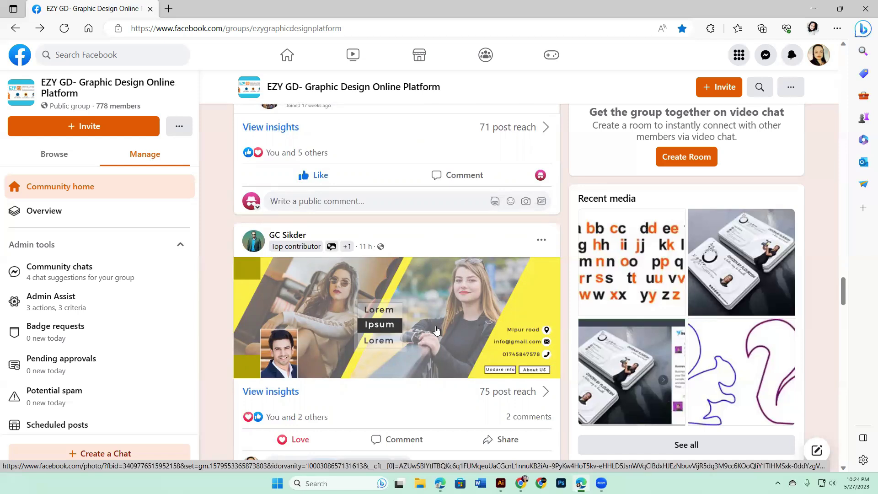
pyautogui.click(425, 304)
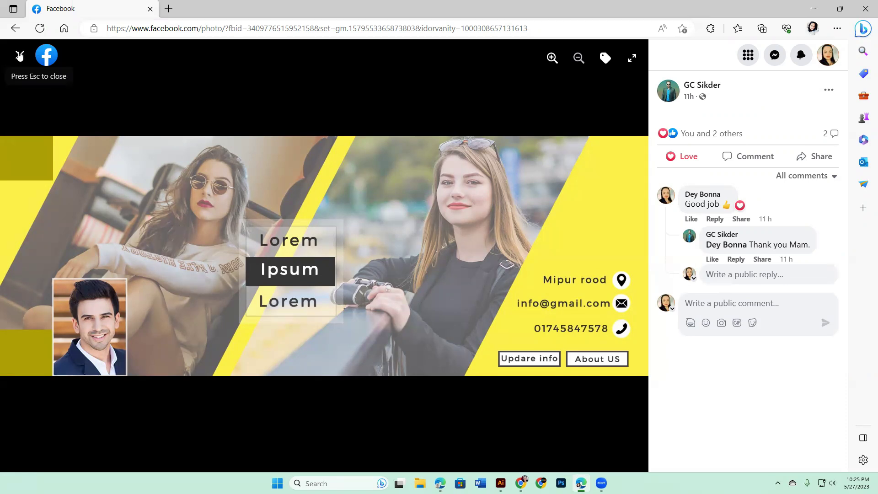
pyautogui.click(19, 55)
pyautogui.scroll(-3, 362, 292)
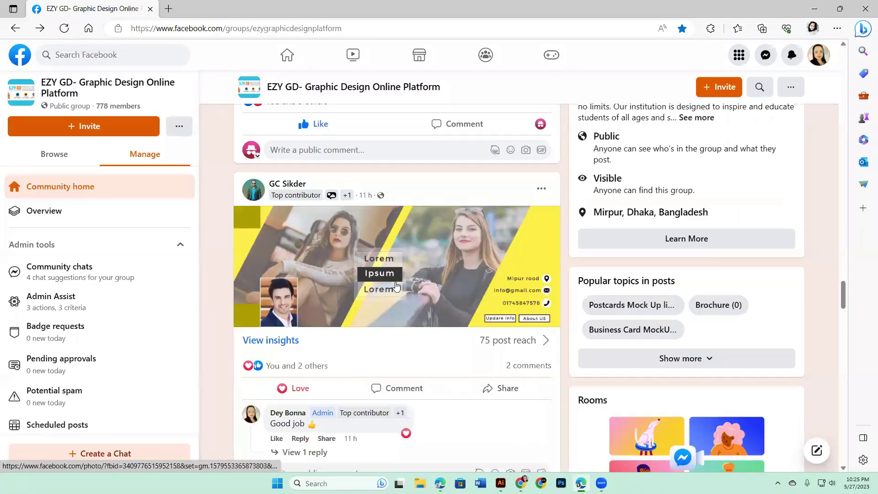
pyautogui.scroll(-10, 362, 291)
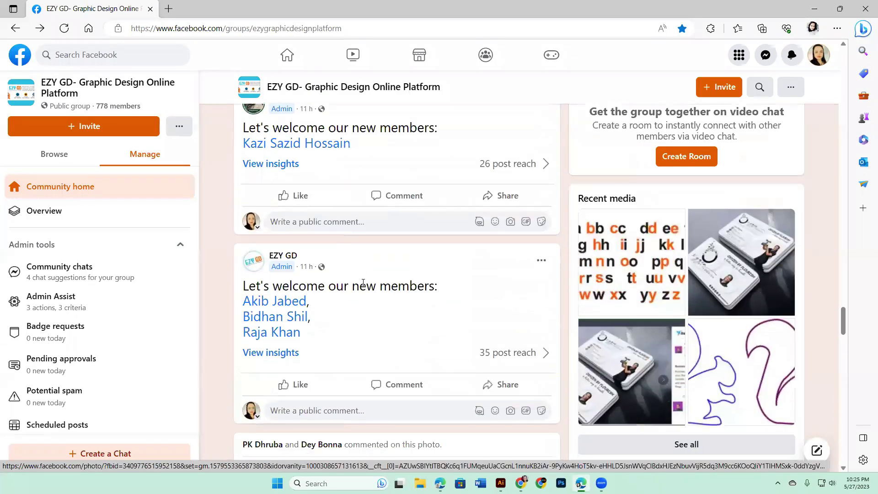
# Scroll to the Media Professional cover design post and open its photo full-size.
pyautogui.scroll(-3, 363, 285)
pyautogui.click(352, 238)
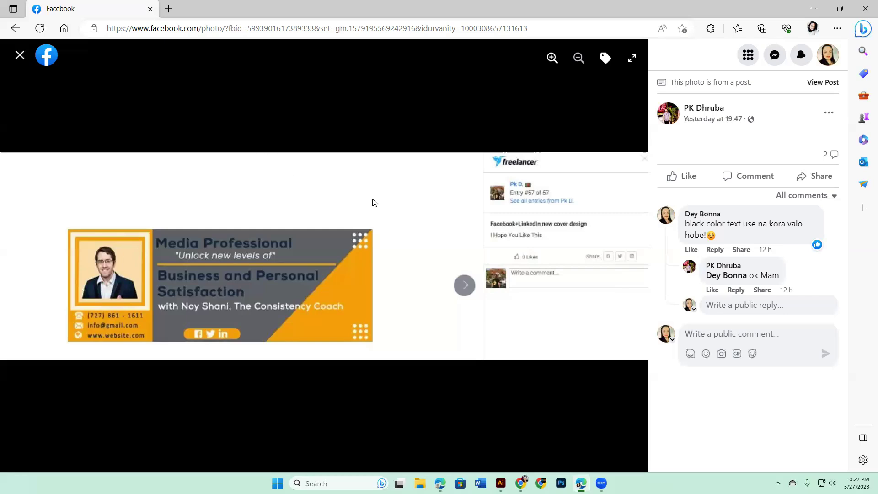
# Close the viewer, Like the cover design post, and open the LOREM IPSUM DOLOR banner.
pyautogui.click(20, 54)
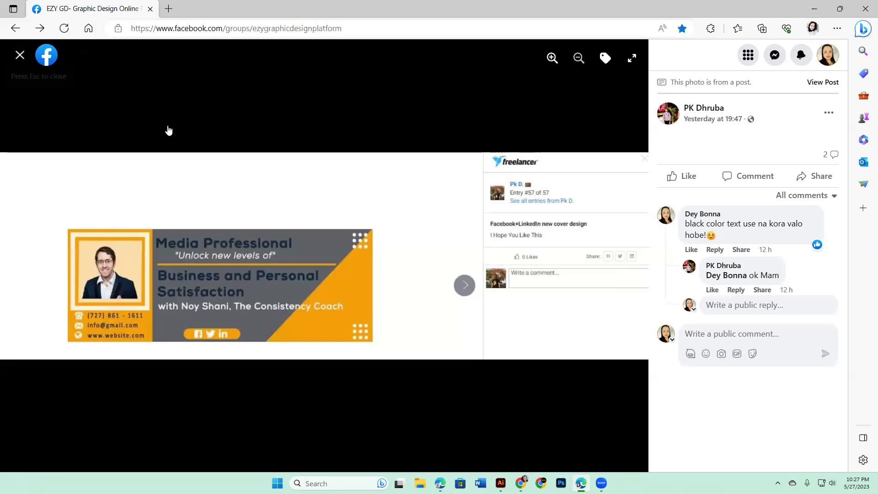
pyautogui.click(295, 201)
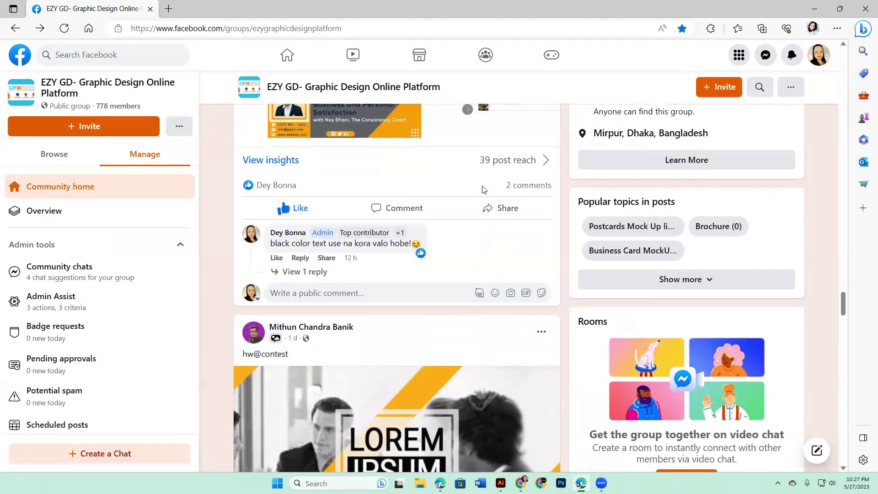
pyautogui.scroll(-5, 366, 229)
pyautogui.click(405, 207)
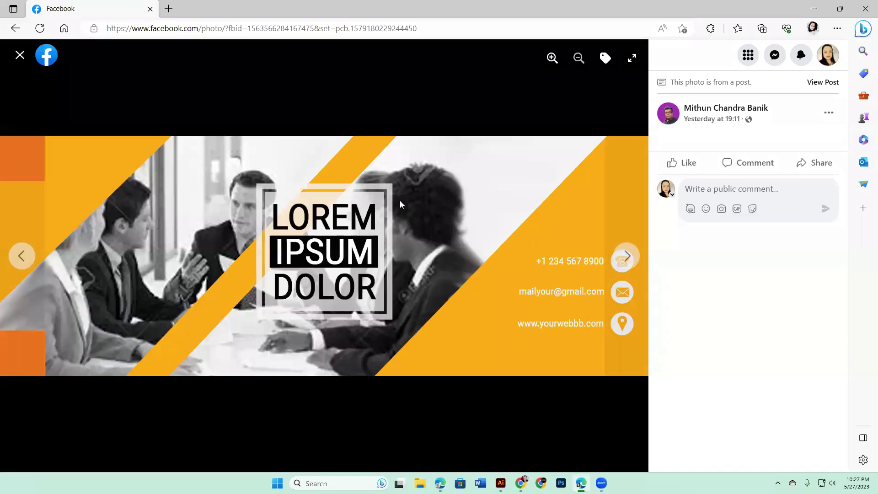
# Open the orange LOREM IPSUM card photo and page through the post's next three photos.
pyautogui.click(19, 55)
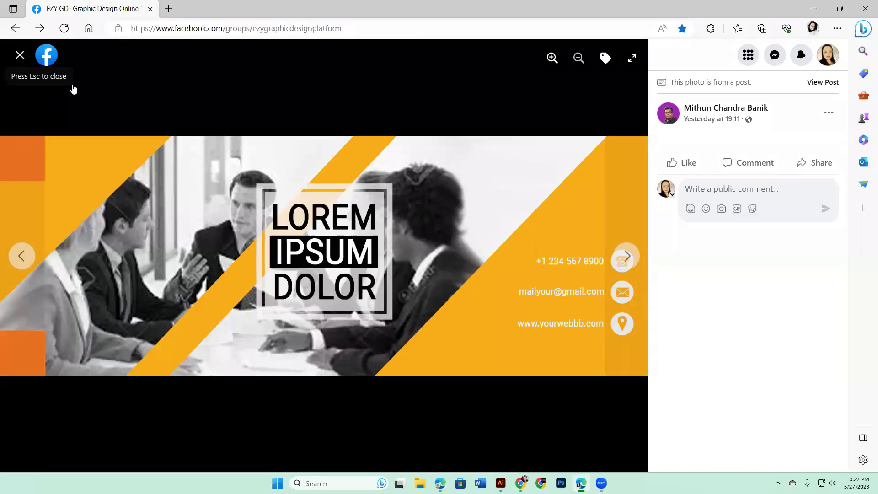
pyautogui.scroll(-3, 375, 175)
pyautogui.click(288, 247)
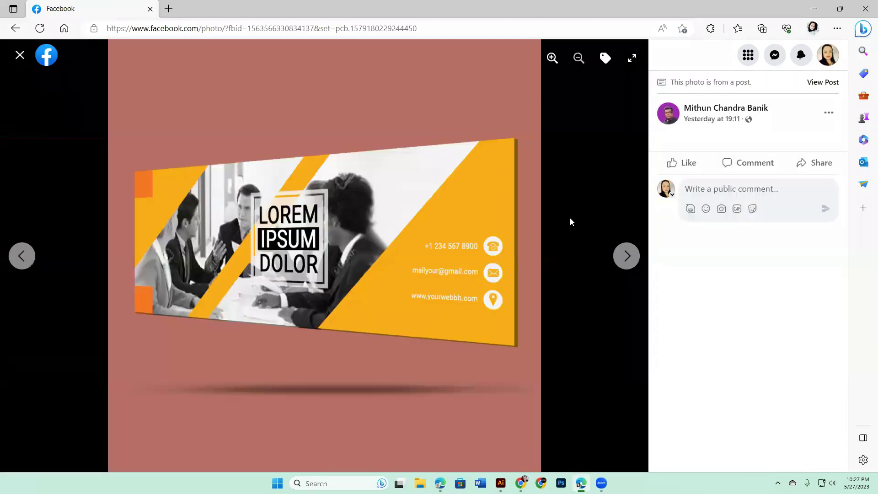
pyautogui.click(631, 256)
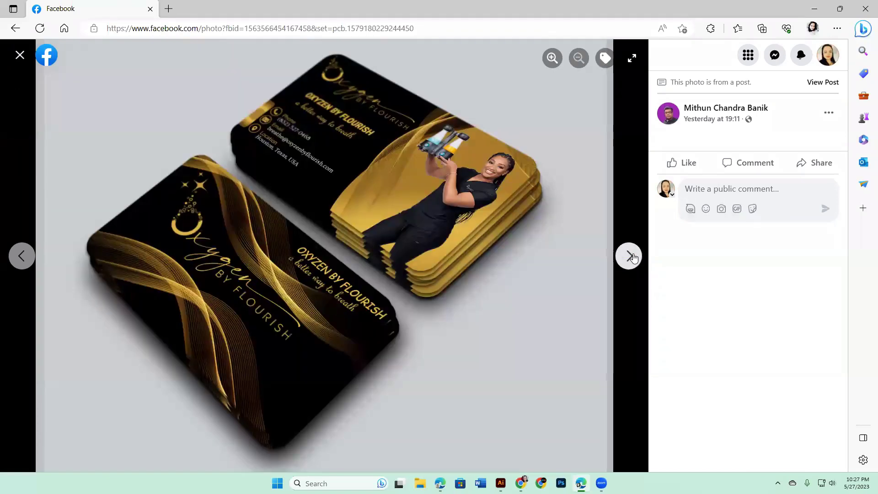
pyautogui.click(629, 256)
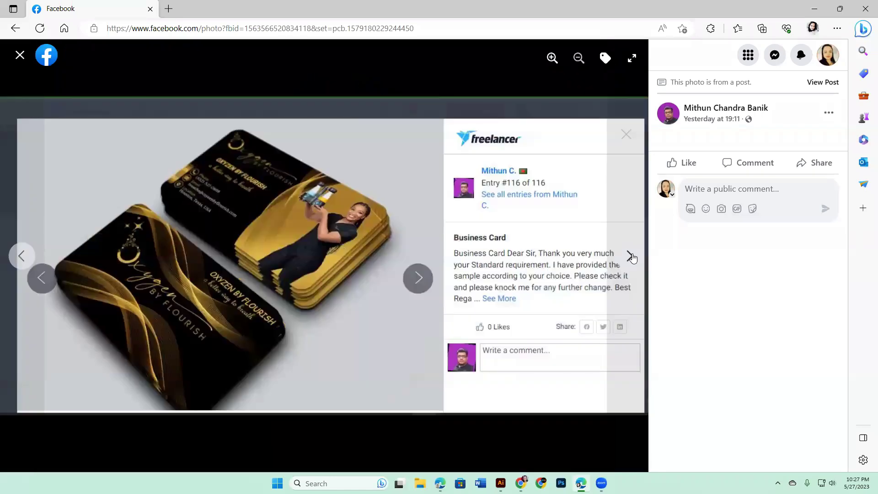
pyautogui.click(631, 256)
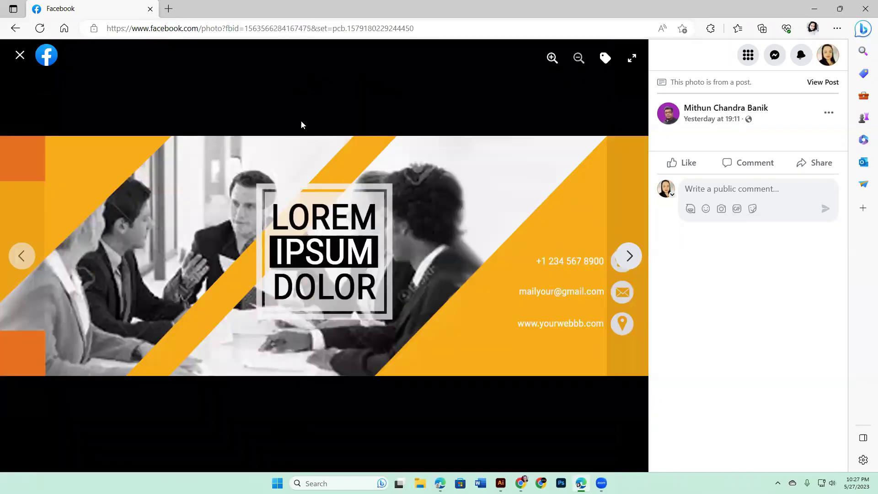
# Return to the feed and open the LEMON DRINK poster full-size.
pyautogui.click(21, 55)
pyautogui.scroll(-5, 386, 234)
pyautogui.scroll(-4, 386, 233)
pyautogui.click(386, 227)
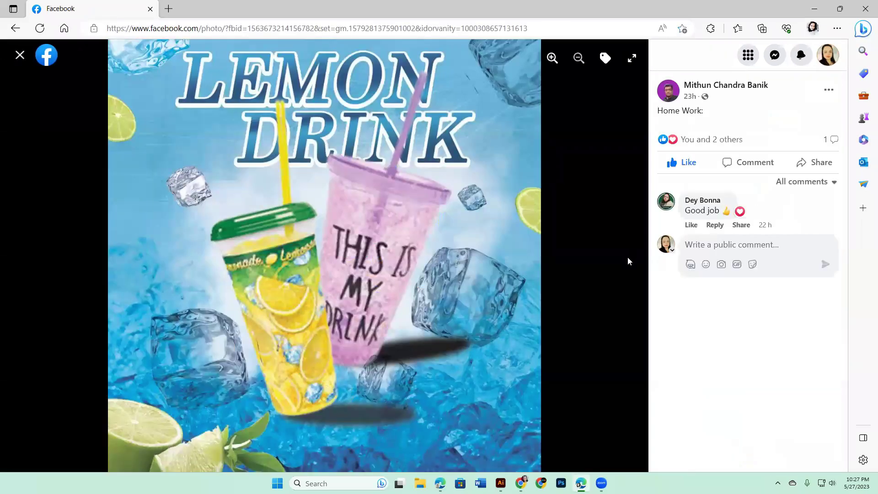
# Reopen the LOREM IPSUM cover, page through to the Media Professional photo, then close it.
pyautogui.click(19, 55)
pyautogui.scroll(-8, 404, 247)
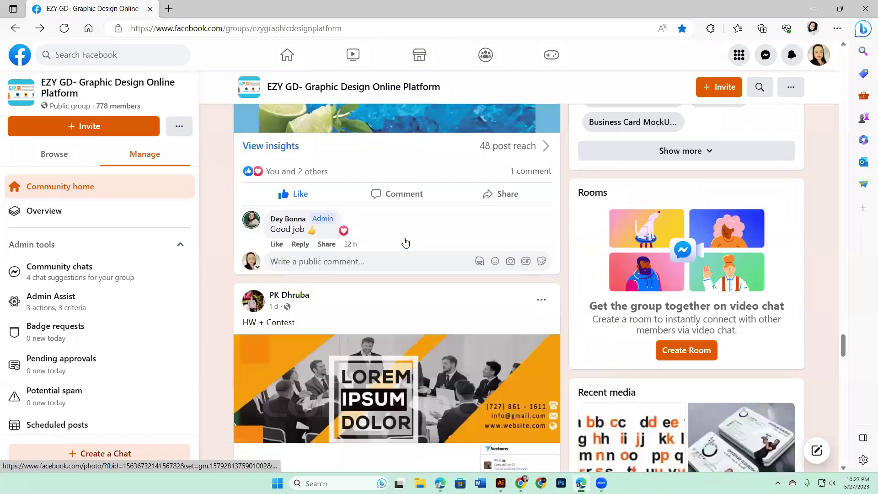
pyautogui.click(405, 252)
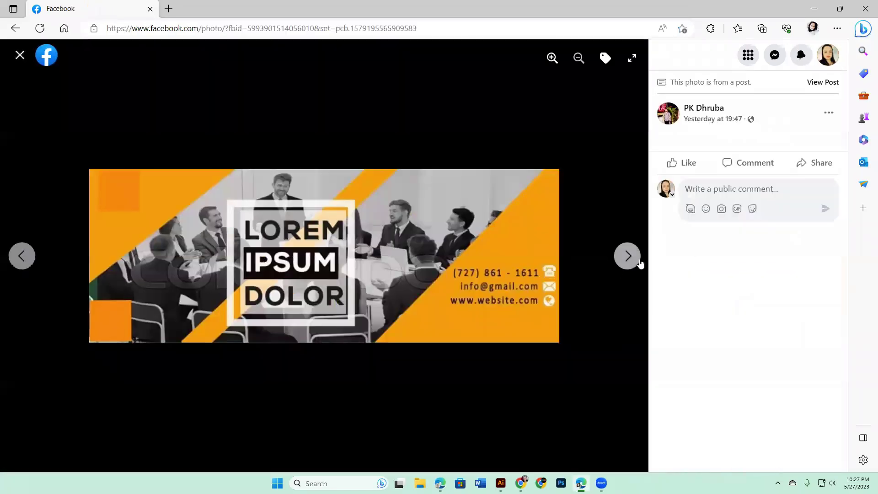
pyautogui.click(629, 256)
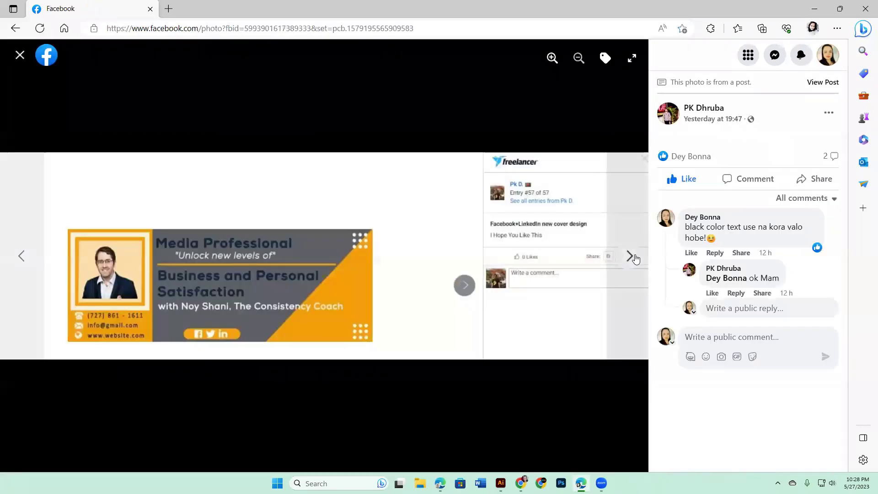
pyautogui.click(636, 258)
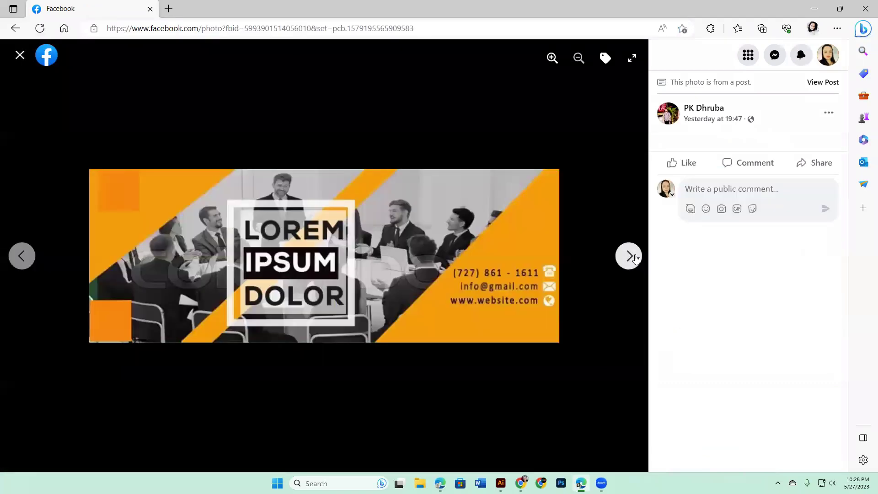
pyautogui.click(635, 259)
pyautogui.click(20, 55)
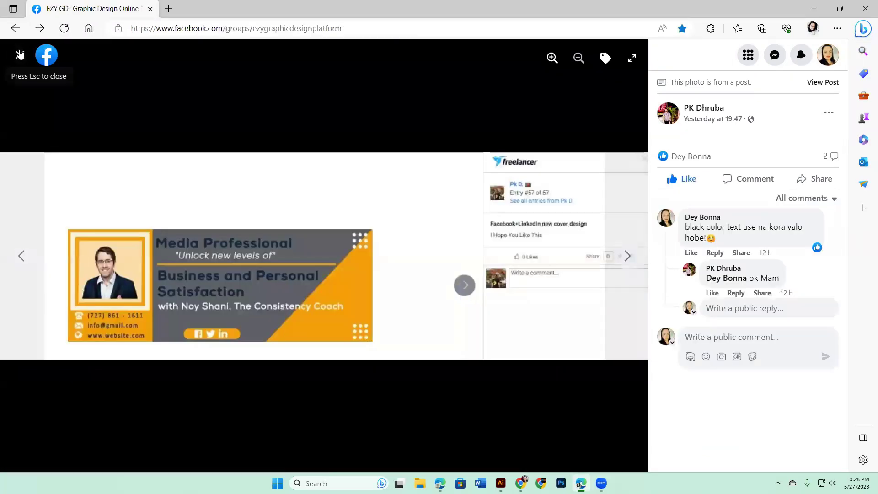
pyautogui.scroll(-8, 411, 231)
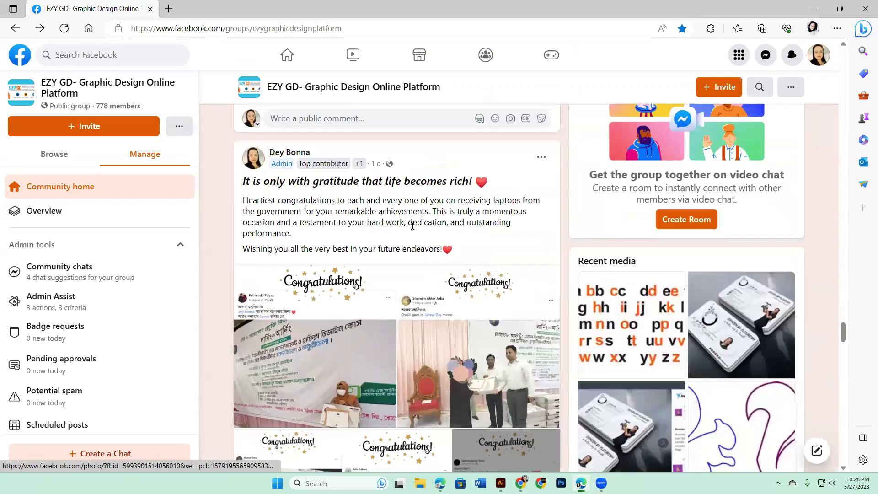
# Scroll past the Manifest Media post and open the red Jeep Rubicon drawing full-size.
pyautogui.scroll(-10, 413, 226)
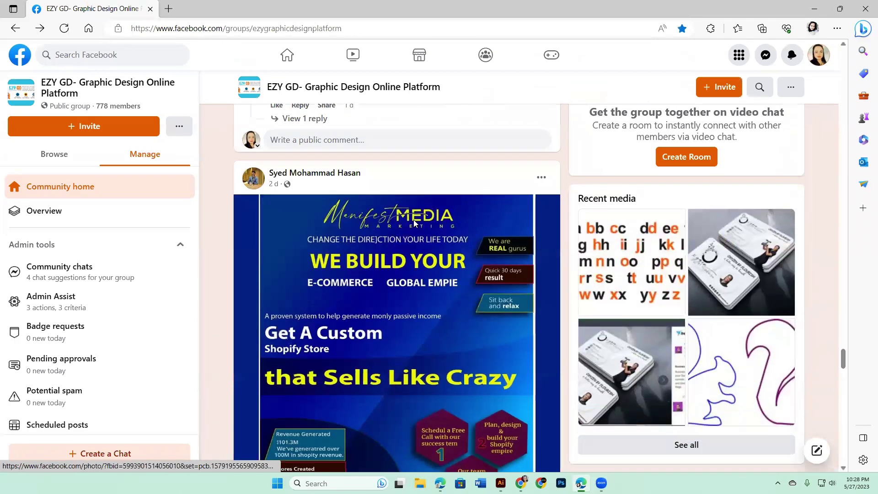
pyautogui.scroll(-5, 413, 222)
pyautogui.scroll(5, 414, 222)
pyautogui.scroll(-2, 413, 223)
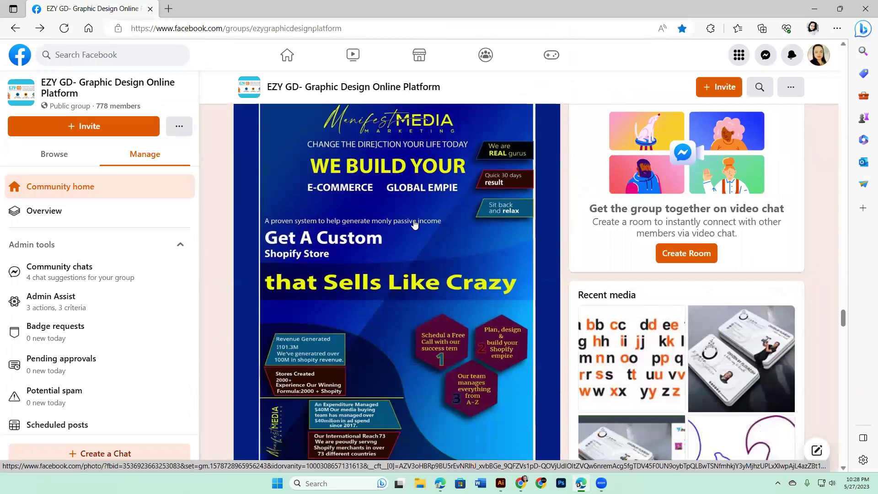
pyautogui.scroll(-12, 415, 223)
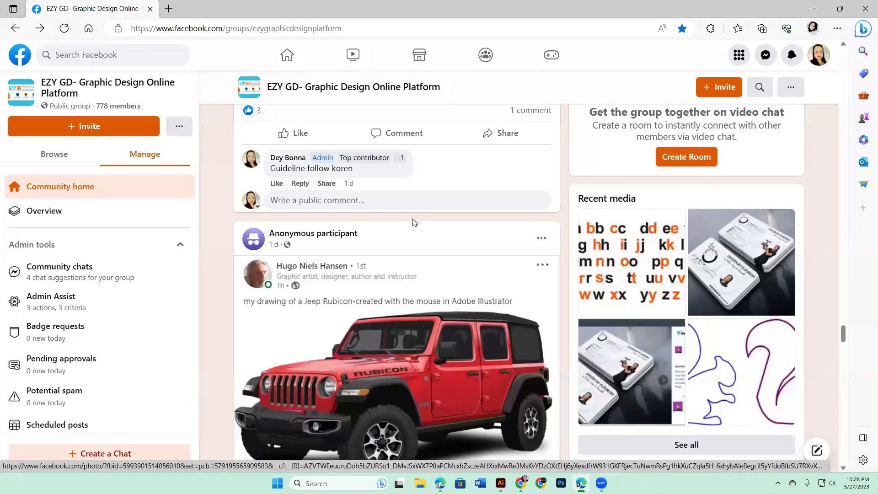
pyautogui.scroll(1, 414, 223)
pyautogui.scroll(-4, 413, 223)
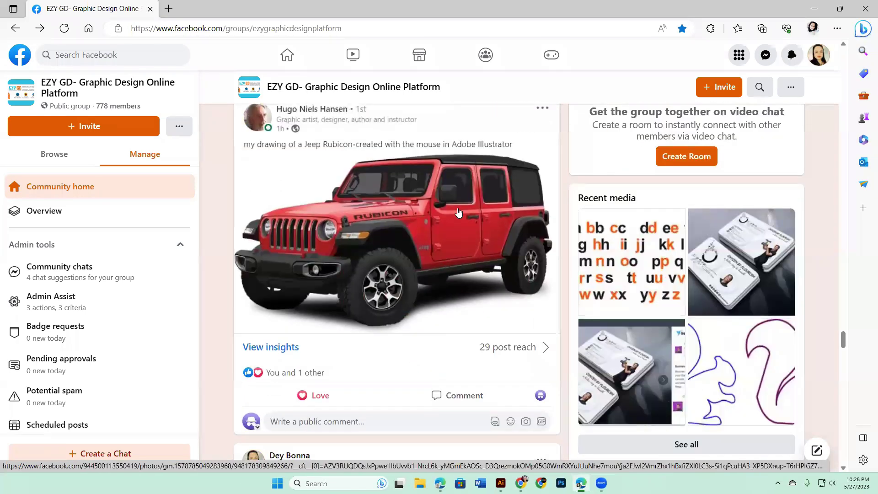
pyautogui.click(458, 212)
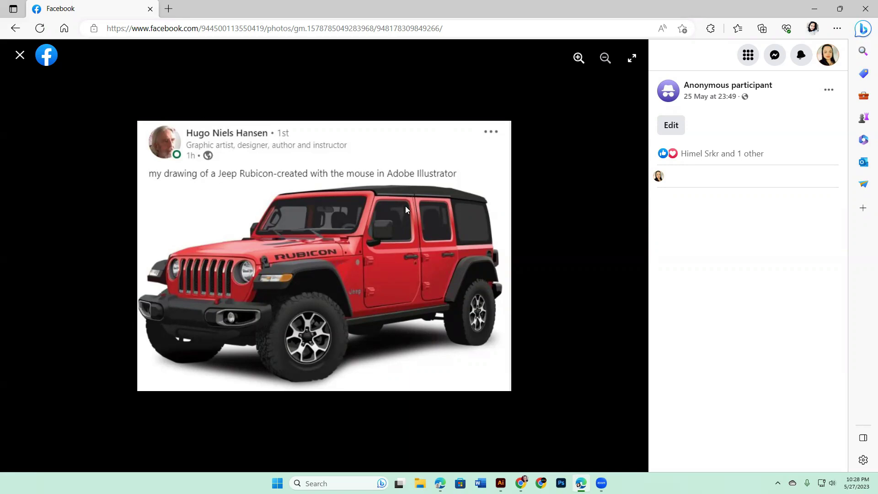
# Close the Jeep photo and scroll the group feed down to the Insta Poster Design post.
pyautogui.click(20, 56)
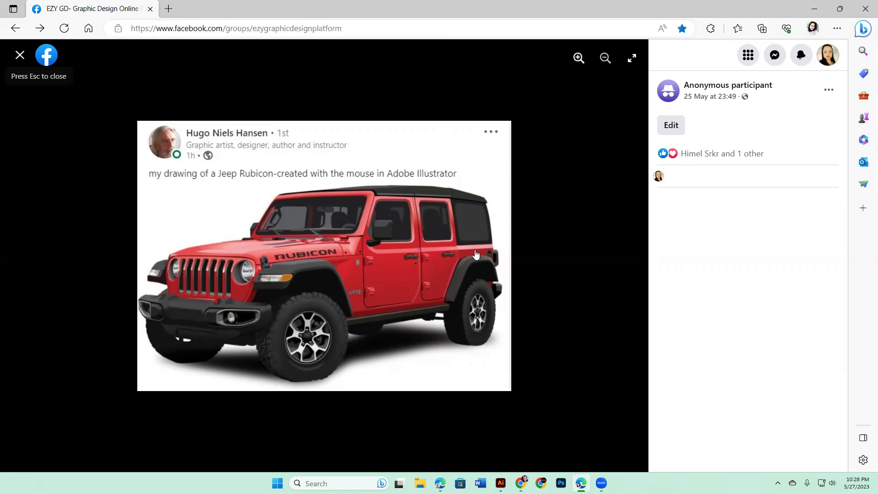
pyautogui.scroll(-10, 497, 230)
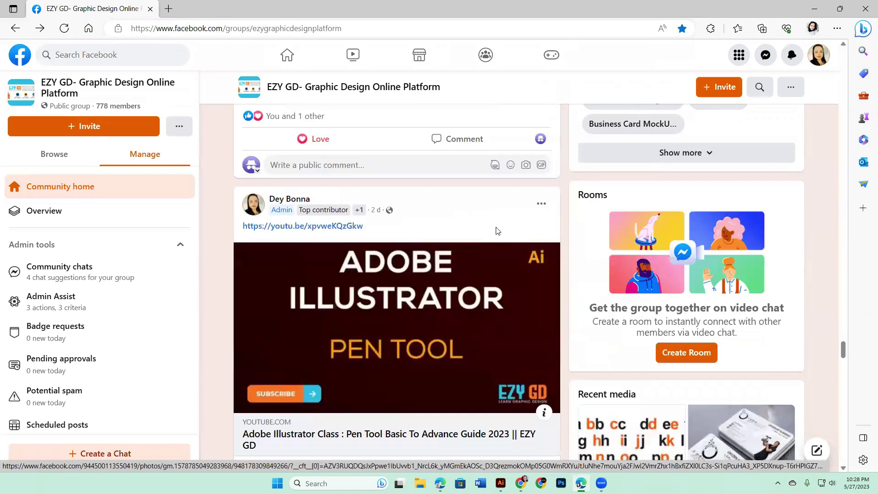
pyautogui.scroll(-7, 497, 230)
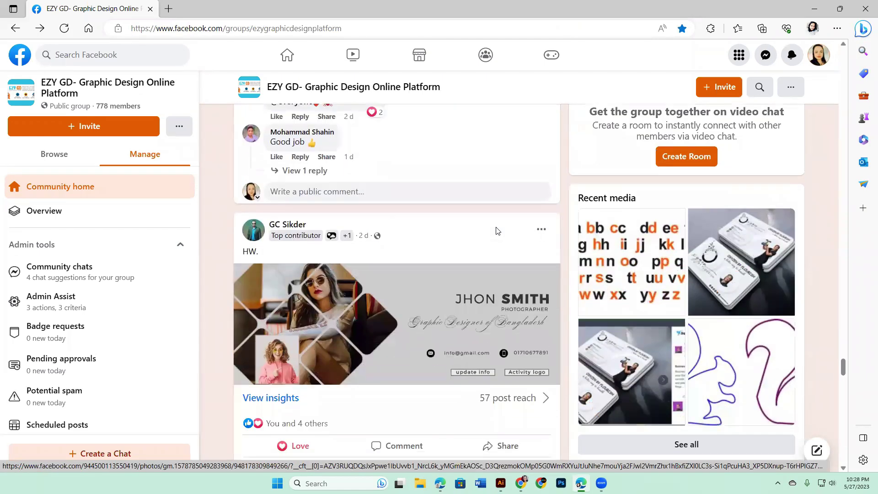
pyautogui.scroll(-15, 432, 193)
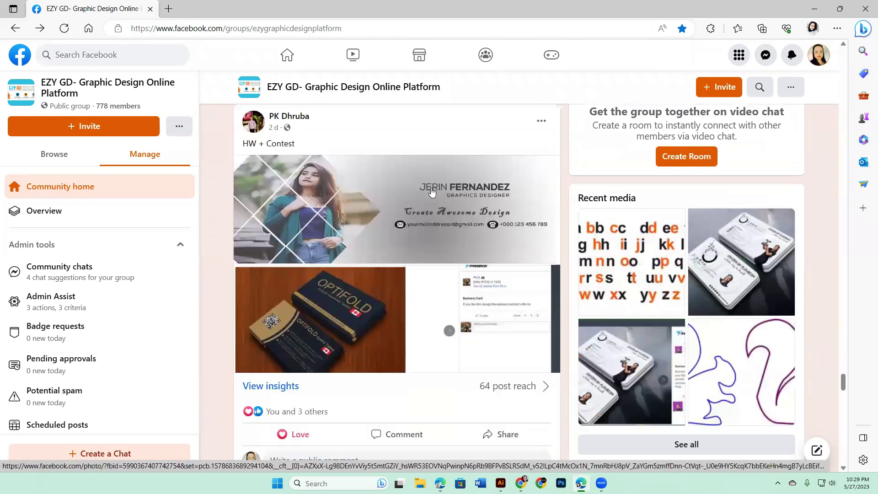
pyautogui.scroll(-10, 464, 250)
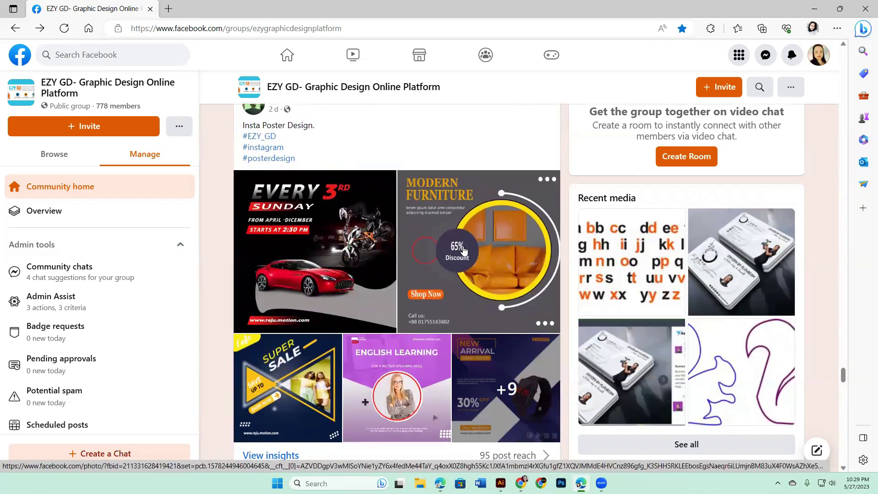
pyautogui.scroll(3, 466, 249)
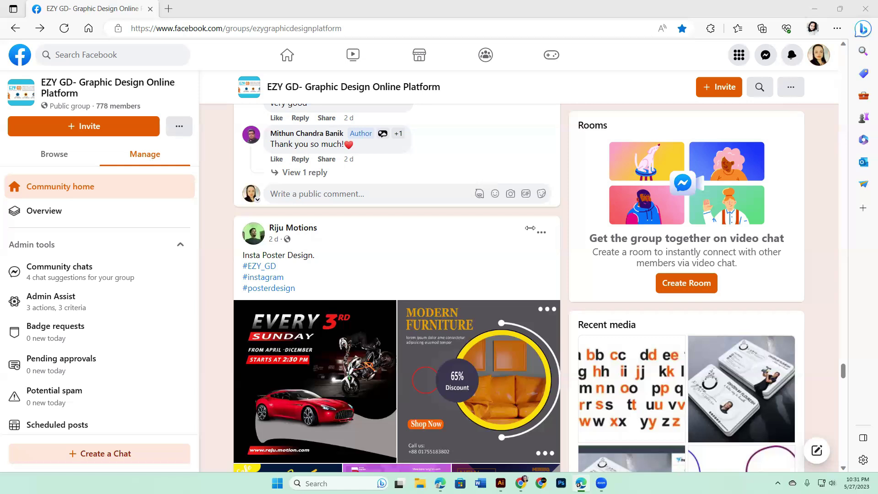
pyautogui.click(69, 29)
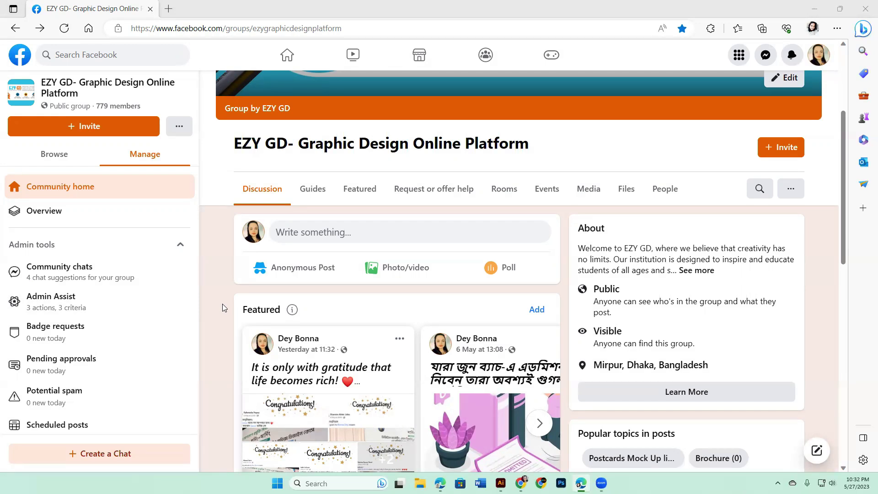
pyautogui.scroll(-7, 222, 304)
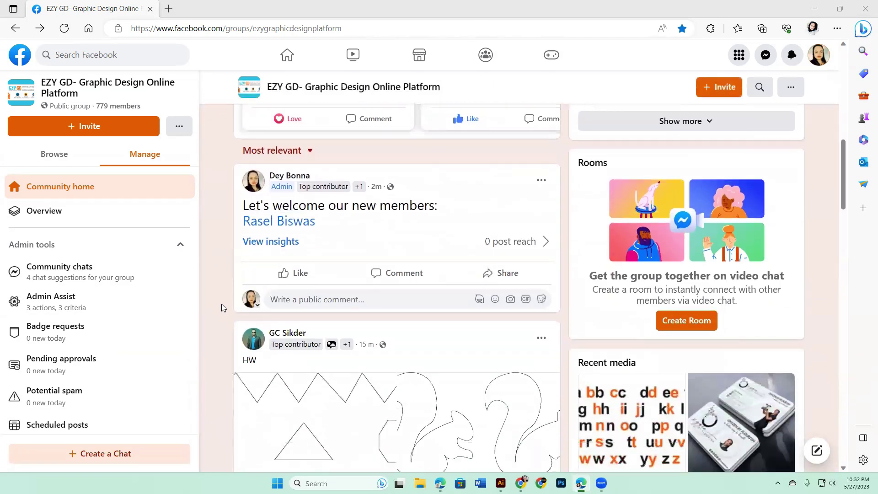
pyautogui.scroll(-1, 221, 306)
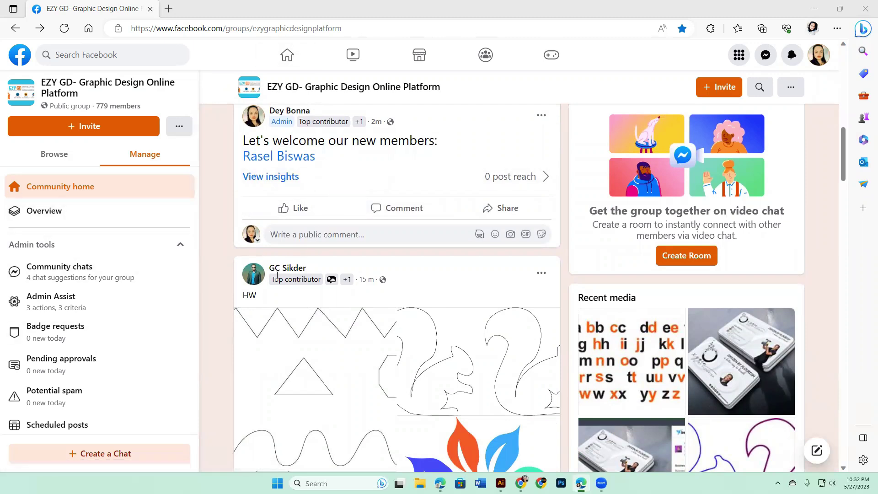
pyautogui.scroll(-6, 277, 276)
pyautogui.scroll(-7, 412, 272)
pyautogui.scroll(-12, 411, 272)
pyautogui.scroll(-2, 419, 271)
pyautogui.scroll(10, 419, 272)
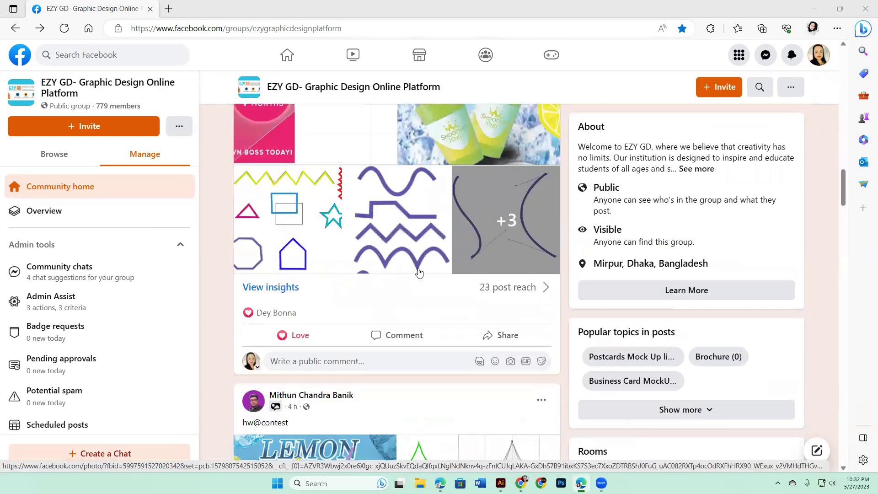
pyautogui.scroll(15, 419, 273)
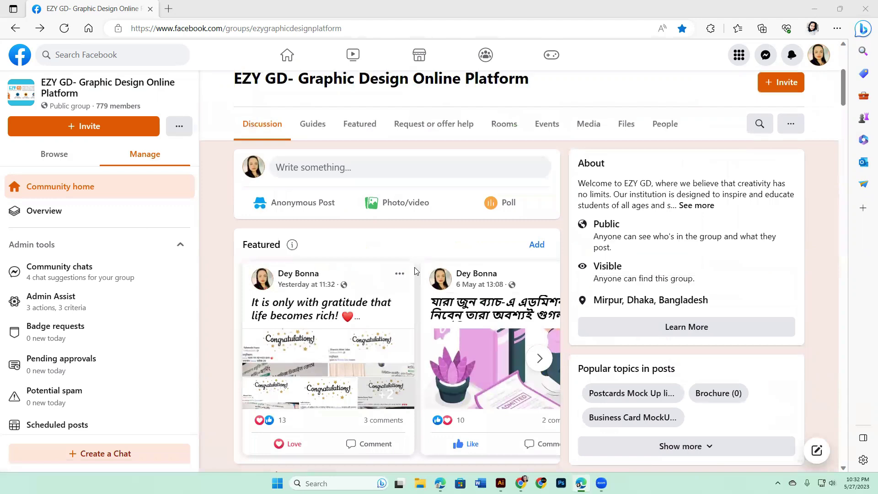
pyautogui.scroll(-15, 415, 272)
pyautogui.scroll(-10, 411, 277)
pyautogui.scroll(-15, 411, 280)
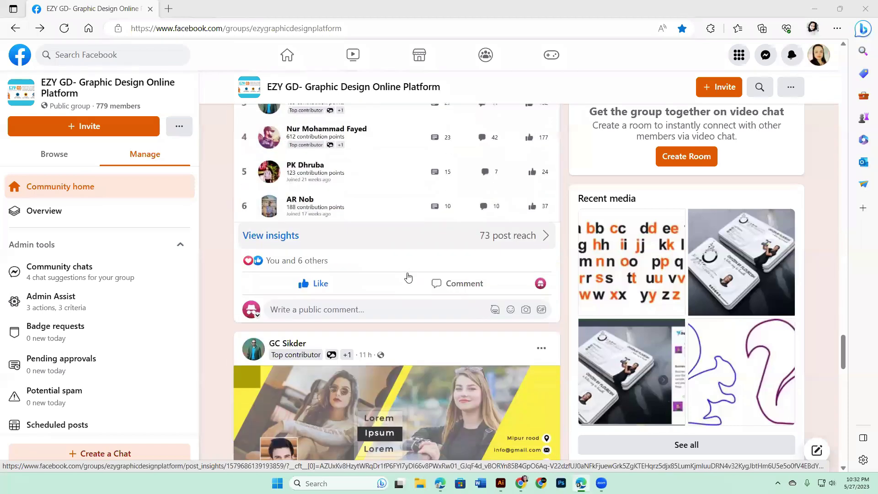
pyautogui.scroll(2, 409, 278)
# View the top-contributors leaderboard image, close it, and scroll back up the group feed.
pyautogui.click(386, 262)
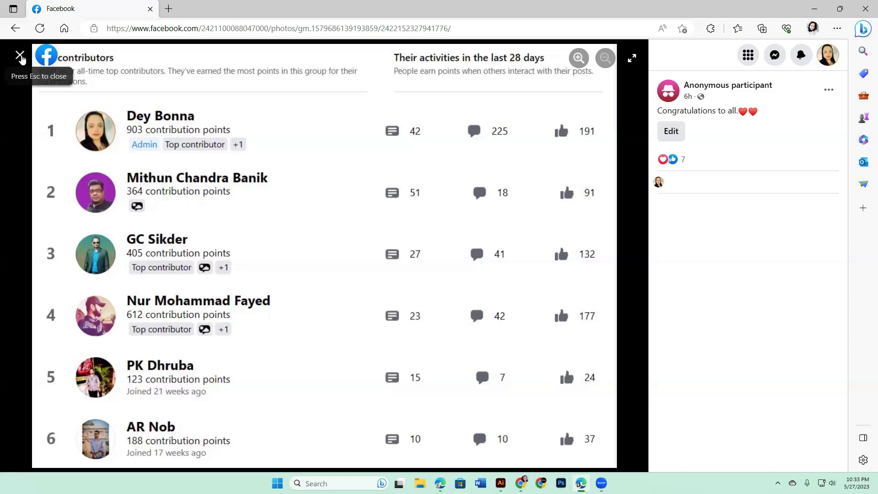
pyautogui.click(19, 56)
pyautogui.scroll(5, 343, 221)
pyautogui.scroll(20, 387, 221)
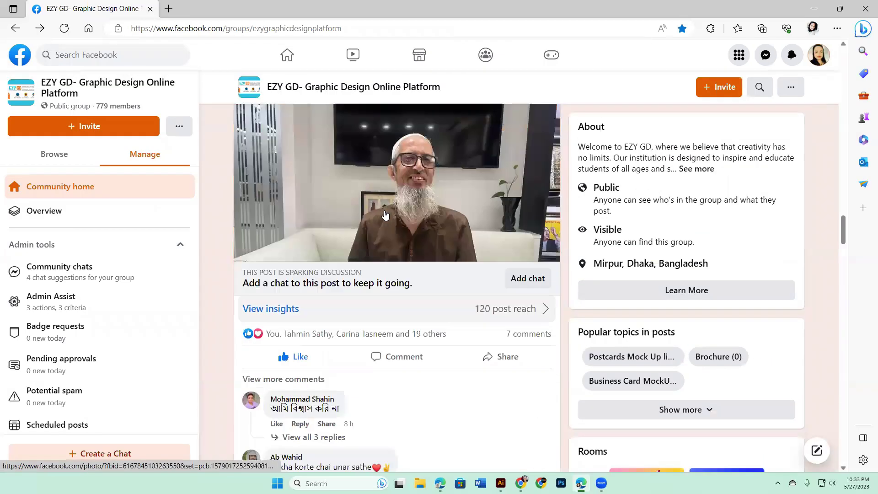
pyautogui.scroll(10, 339, 189)
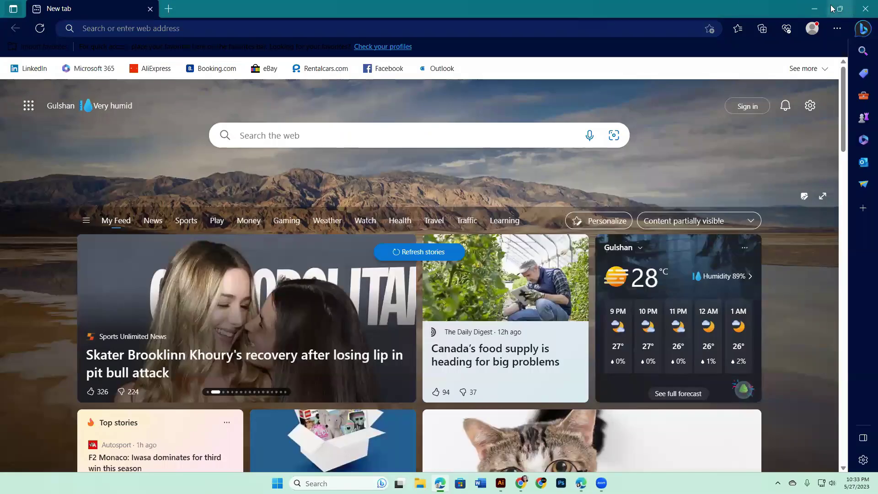
# Minimize Edge to bring forward the empty Illustrator Untitled-1 document.
pyautogui.click(814, 8)
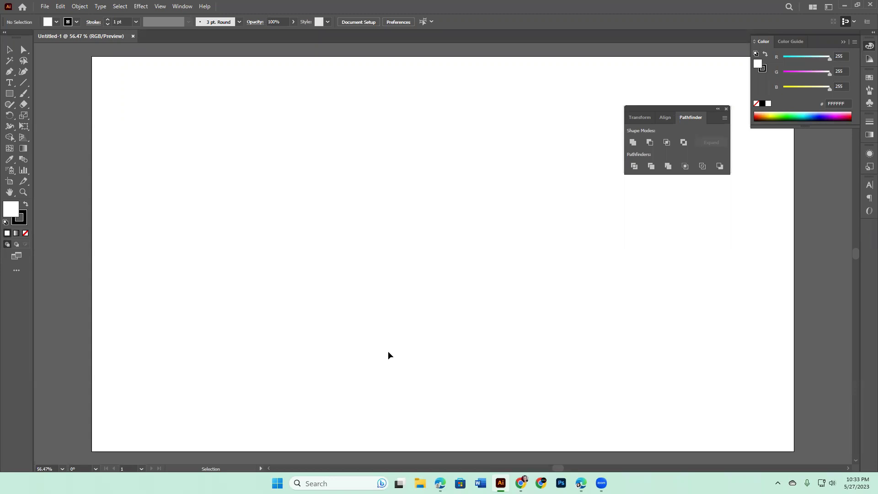
# Draw a wide rectangle with a black fill and no stroke.
pyautogui.click(9, 93)
pyautogui.moveTo(213, 100)
pyautogui.mouseDown()
pyautogui.moveTo(427, 143)
pyautogui.moveTo(473, 124)
pyautogui.mouseUp()
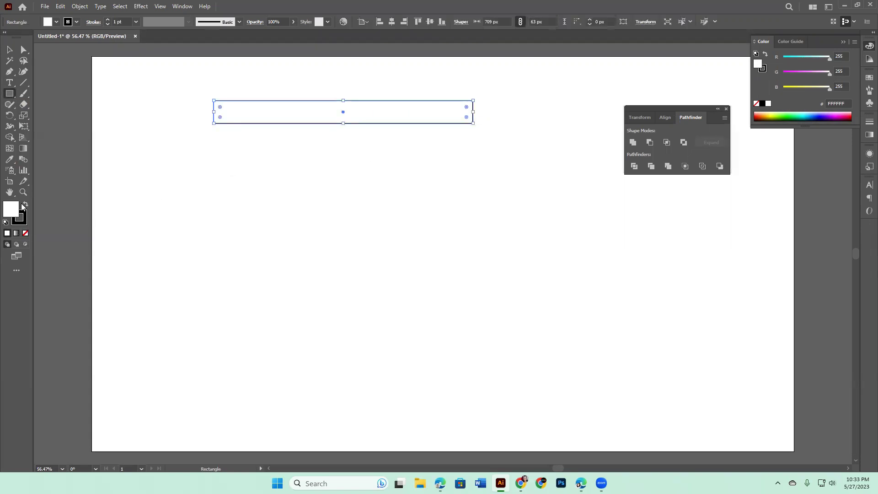
pyautogui.click(26, 204)
pyautogui.press('v')
pyautogui.click(22, 221)
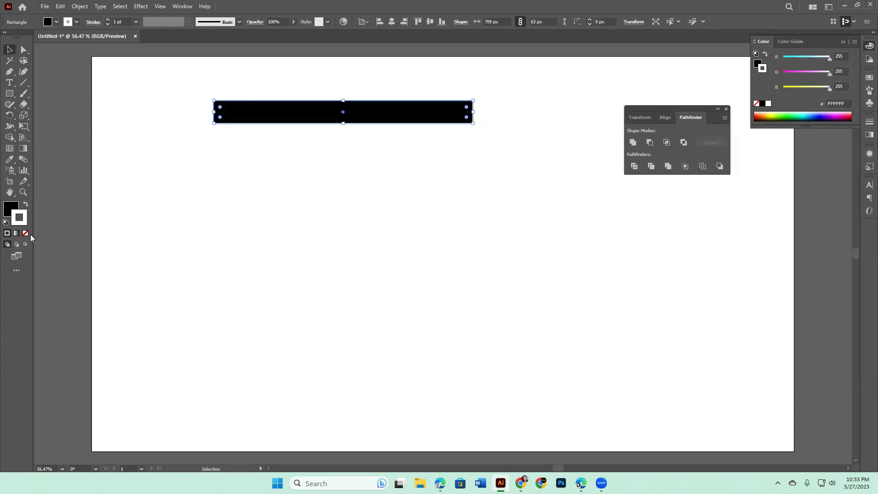
pyautogui.click(26, 234)
# Resize the rectangle to a 390 × 45 px bar.
pyautogui.press('x')
pyautogui.press('space')
pyautogui.moveTo(360, 206); pyautogui.dragTo(312, 261)
pyautogui.moveTo(297, 181); pyautogui.dragTo(295, 172)
pyautogui.moveTo(424, 163); pyautogui.dragTo(404, 166)
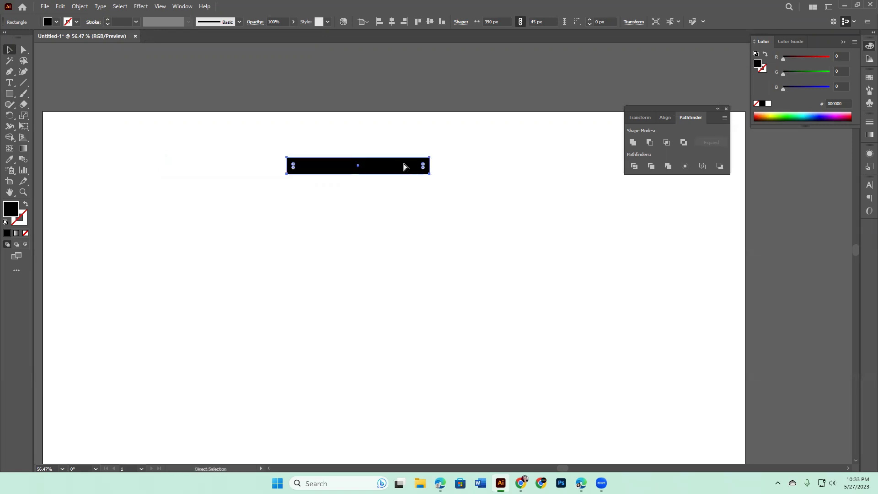
# Narrow the artboard to 1079 px wide and move the bar to its centre.
pyautogui.hotkey('ctrl', '-')
pyautogui.scroll(-5, 377, 192)
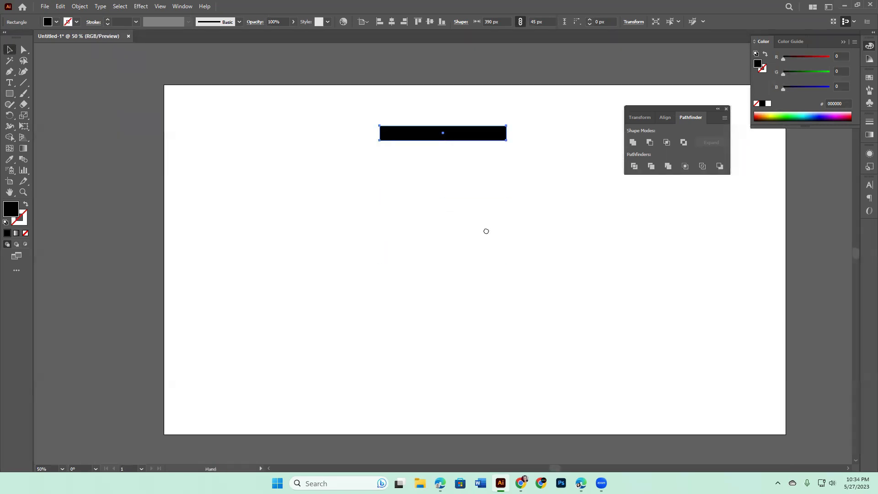
pyautogui.hscroll(2, 486, 231)
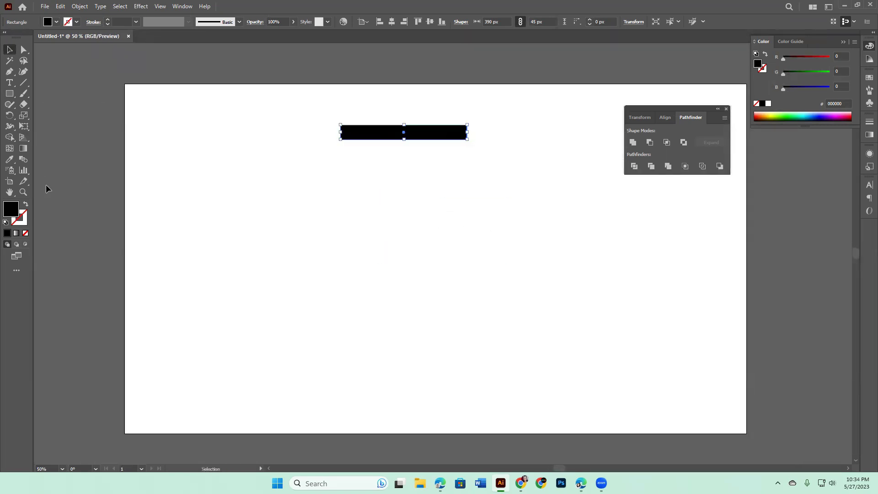
pyautogui.click(9, 181)
pyautogui.moveTo(127, 263); pyautogui.dragTo(397, 263)
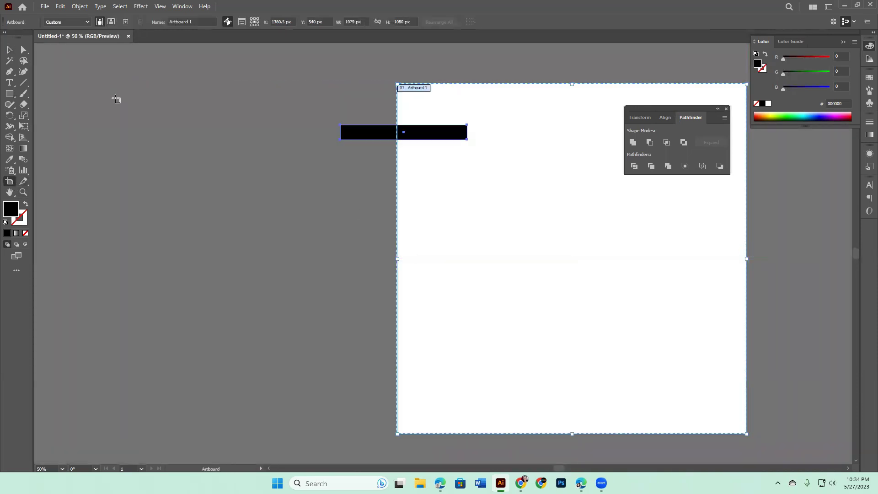
pyautogui.click(9, 49)
pyautogui.moveTo(416, 188); pyautogui.dragTo(208, 175)
pyautogui.moveTo(216, 122); pyautogui.dragTo(381, 209)
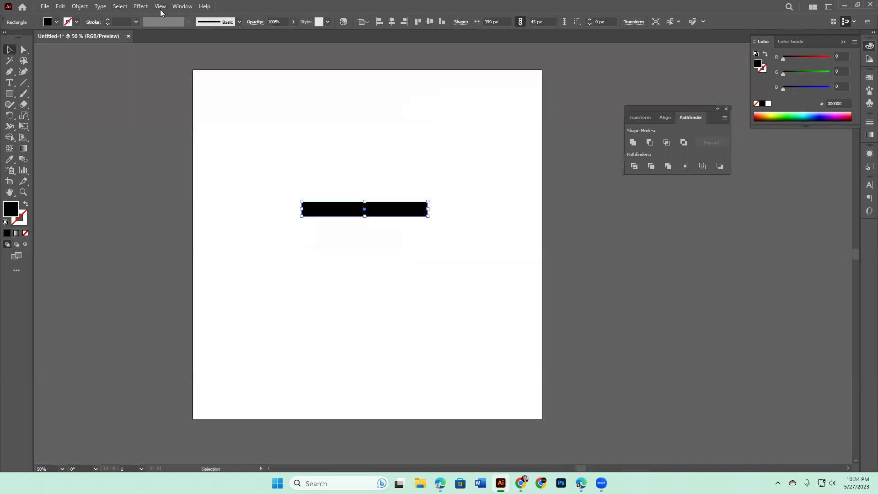
# Separate the Align panel from Transform/Pathfinder, dock it under Color, and lower the bar slightly.
pyautogui.moveTo(665, 117); pyautogui.dragTo(578, 320)
pyautogui.moveTo(705, 120); pyautogui.dragTo(844, 202)
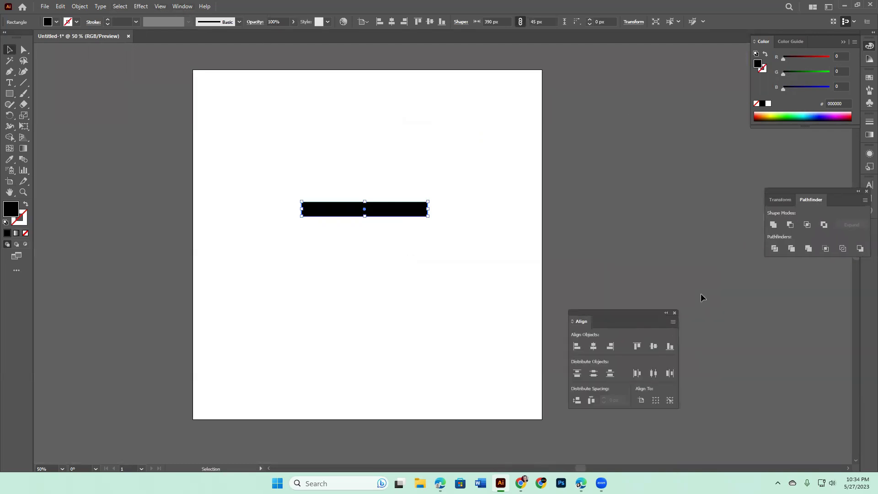
pyautogui.moveTo(620, 321); pyautogui.dragTo(653, 138)
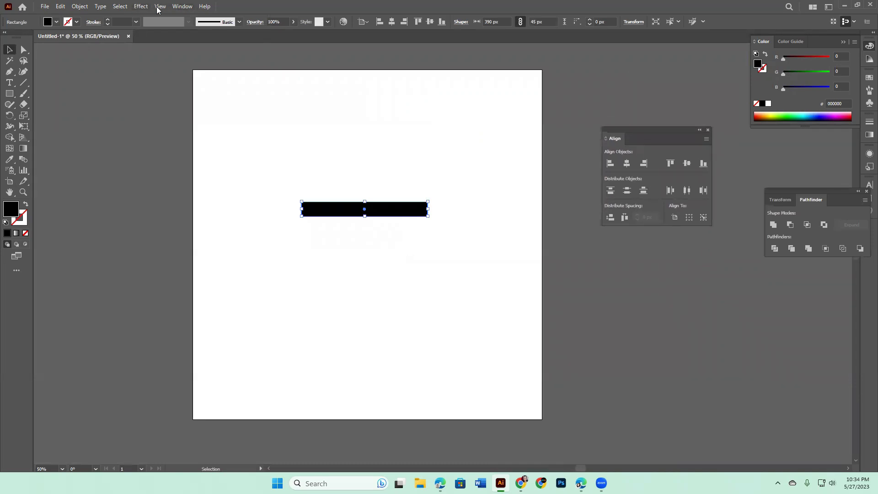
pyautogui.click(183, 6)
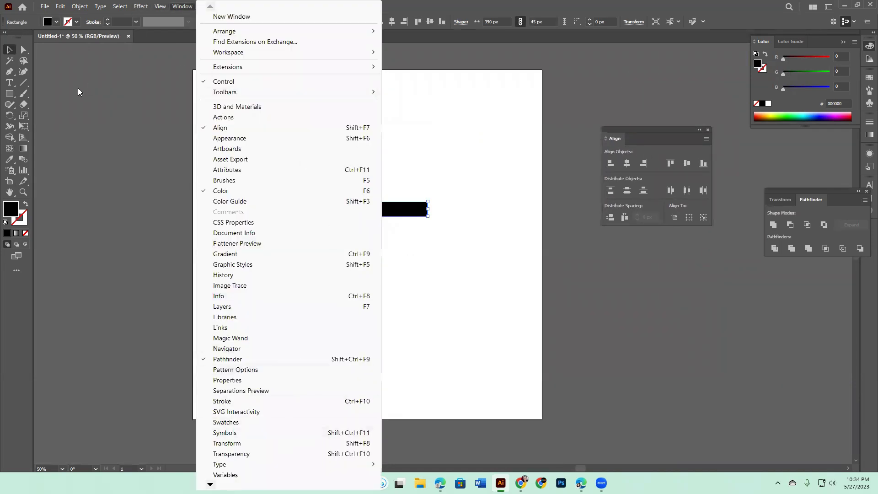
pyautogui.moveTo(655, 134); pyautogui.dragTo(644, 116)
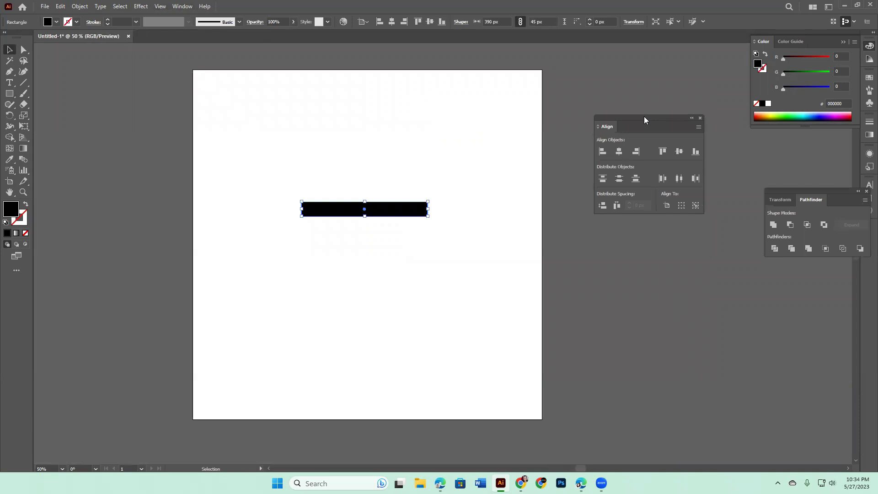
pyautogui.moveTo(390, 207); pyautogui.dragTo(372, 251)
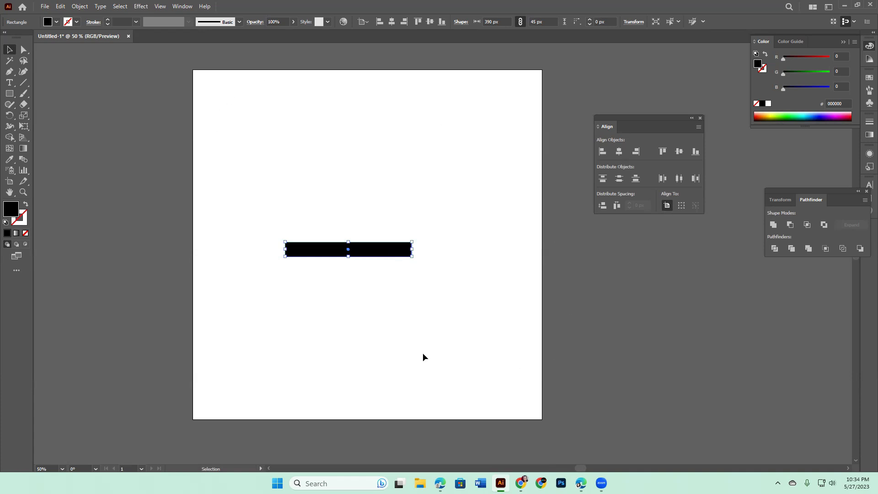
# Draw a trial rounded rectangle, then delete it, keeping only the black bar.
pyautogui.click(9, 93)
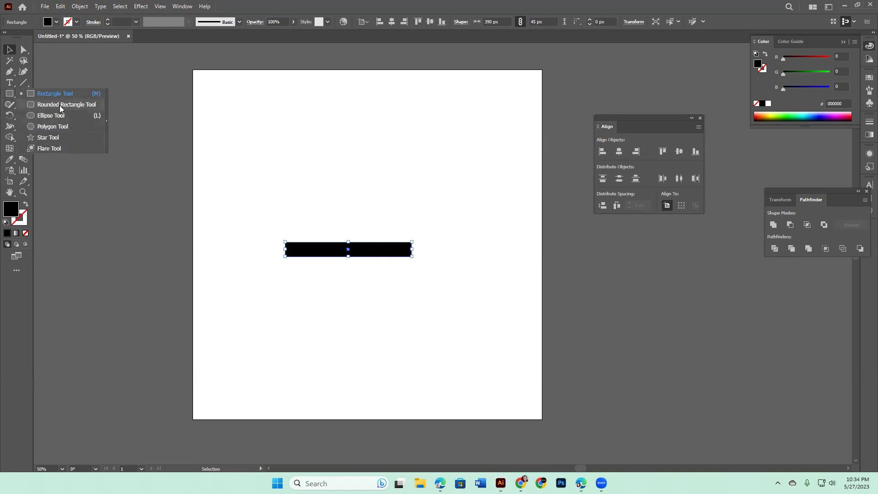
pyautogui.click(60, 104)
pyautogui.moveTo(327, 121); pyautogui.dragTo(508, 156)
pyautogui.click(9, 50)
pyautogui.moveTo(417, 137); pyautogui.dragTo(305, 130)
pyautogui.moveTo(254, 99); pyautogui.dragTo(342, 261)
pyautogui.moveTo(312, 103); pyautogui.dragTo(411, 317)
pyautogui.press('Delete')
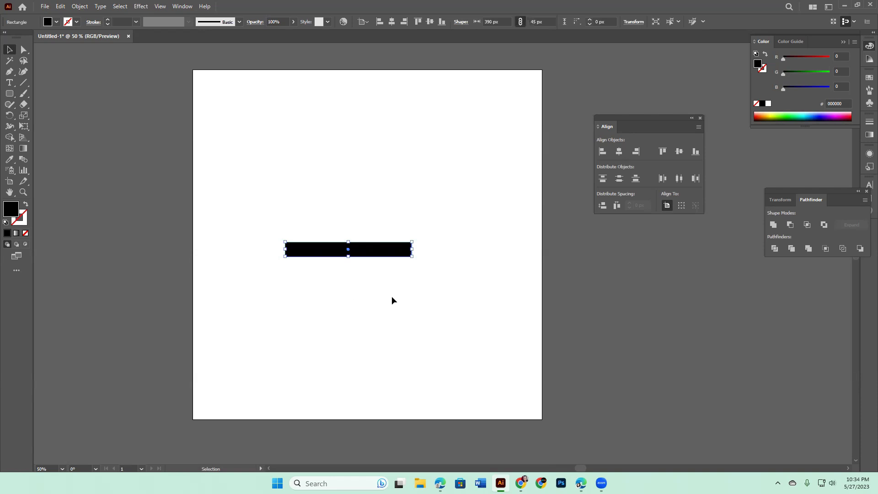
# Test left, right, top and bottom alignment, leaving the bar centred horizontally and vertically.
pyautogui.moveTo(654, 116); pyautogui.dragTo(639, 101)
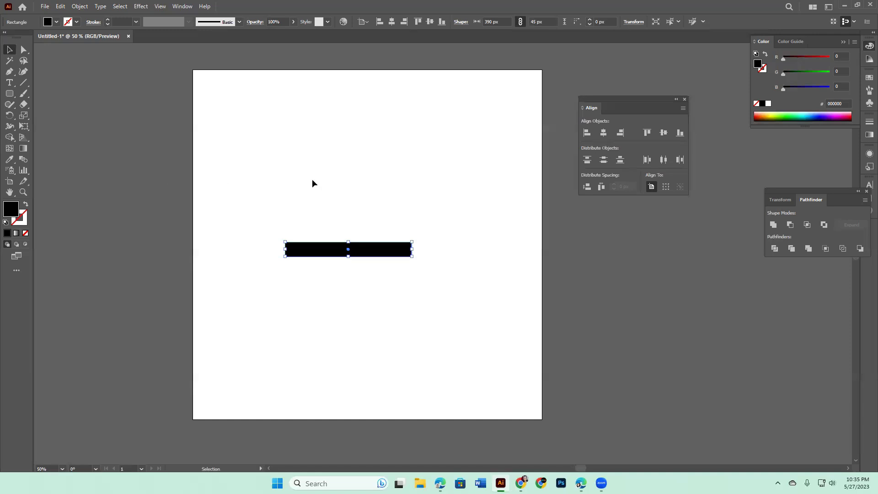
pyautogui.click(588, 137)
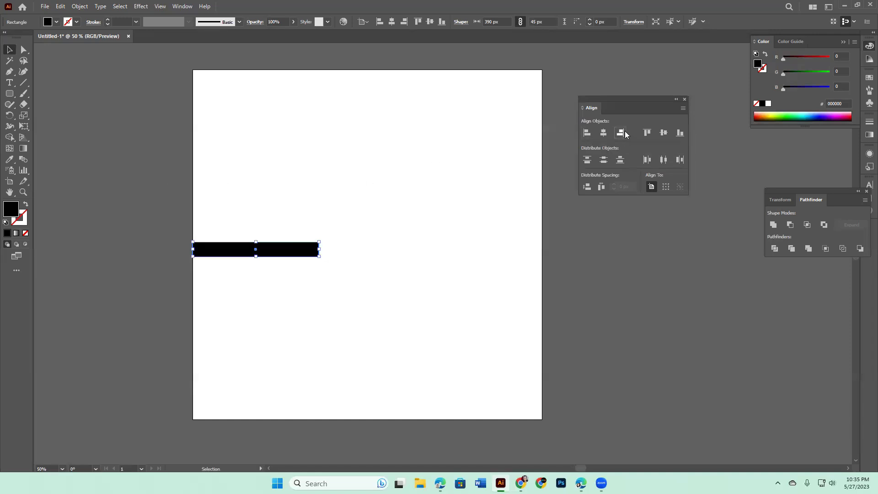
pyautogui.click(623, 134)
pyautogui.click(608, 137)
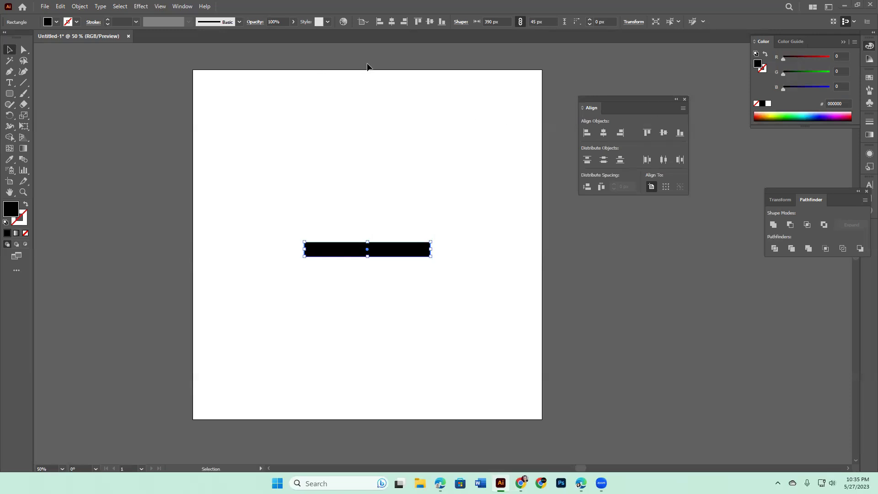
pyautogui.click(646, 132)
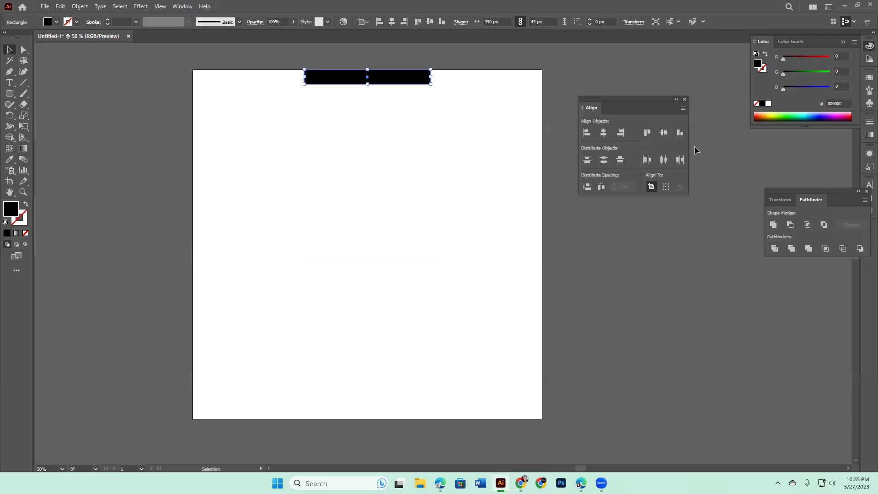
pyautogui.click(681, 133)
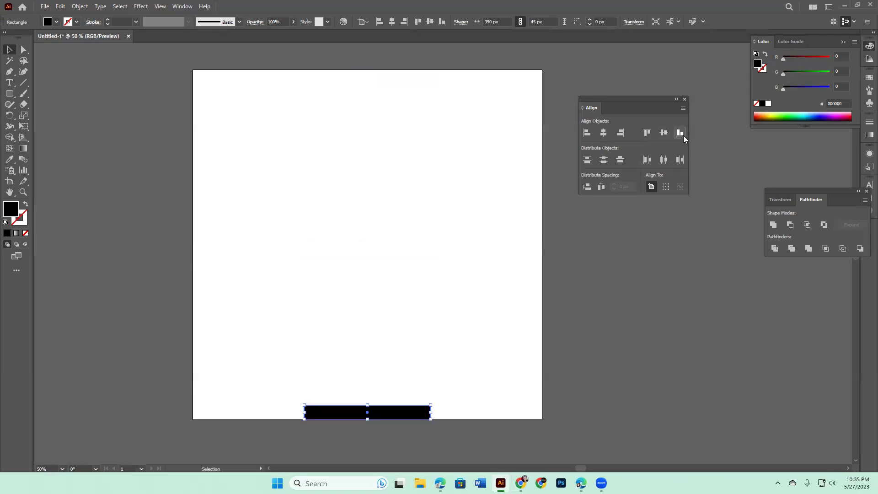
pyautogui.click(663, 134)
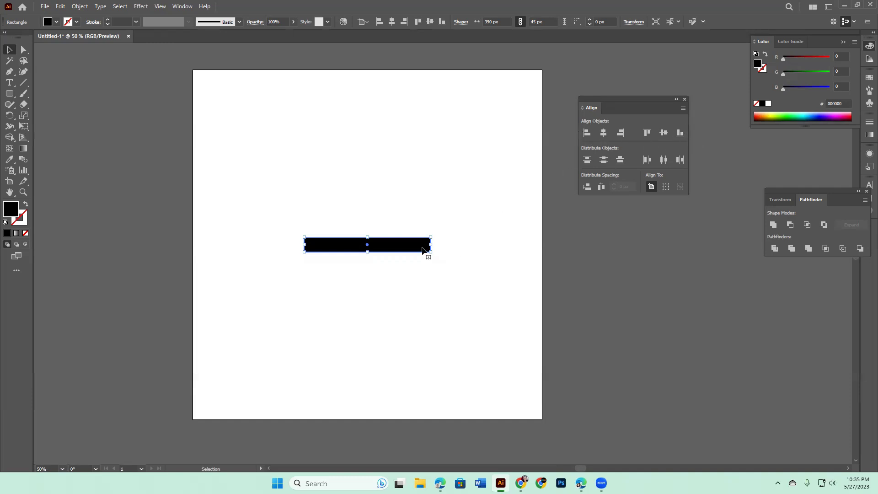
# Make copies of the bar lower down the artboard and delete the top one.
pyautogui.moveTo(416, 249); pyautogui.dragTo(485, 381)
pyautogui.moveTo(406, 242); pyautogui.dragTo(396, 126)
pyautogui.moveTo(390, 318); pyautogui.dragTo(502, 237)
pyautogui.moveTo(408, 230); pyautogui.dragTo(408, 223)
pyautogui.click(391, 129)
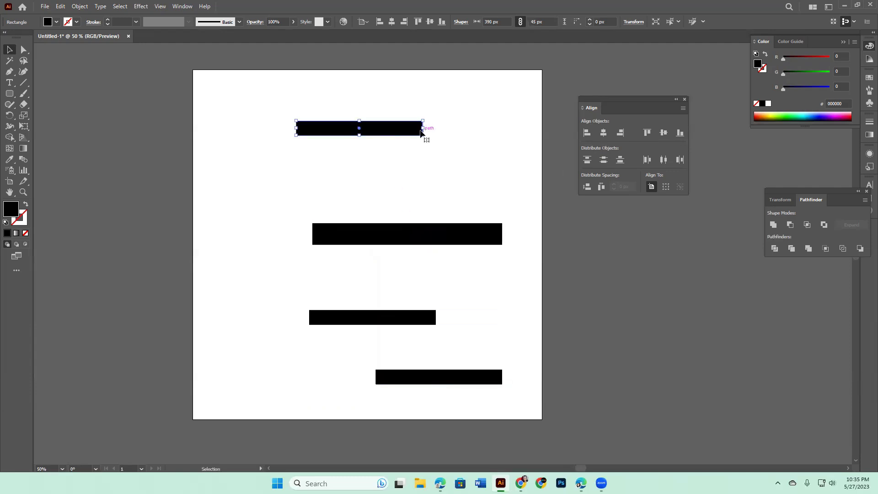
pyautogui.press('Delete')
# Copy the middle bar to the top and enlarge it to 720 × 130 px.
pyautogui.click(428, 238)
pyautogui.moveTo(428, 238); pyautogui.dragTo(393, 176)
pyautogui.moveTo(488, 155); pyautogui.dragTo(482, 120)
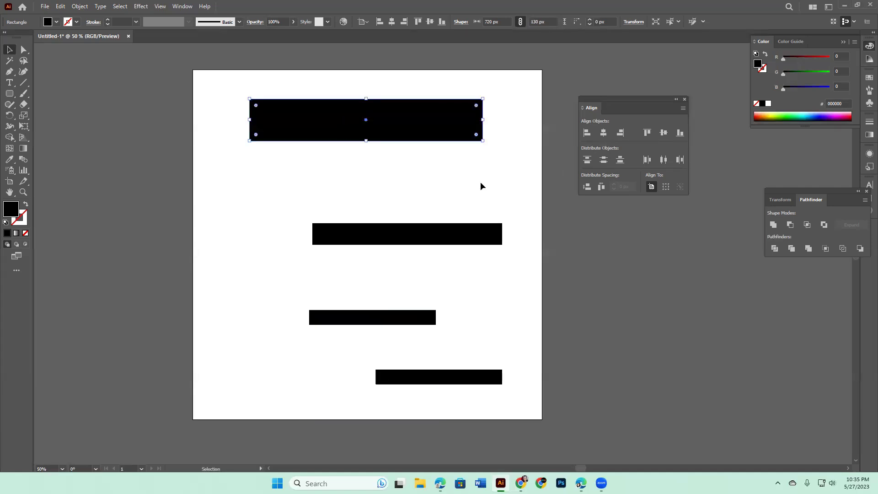
pyautogui.moveTo(451, 228); pyautogui.dragTo(427, 203)
# Widen and stagger the lower bars horizontally, then select all four.
pyautogui.click(416, 325)
pyautogui.moveTo(438, 324); pyautogui.dragTo(461, 324)
pyautogui.moveTo(457, 320); pyautogui.dragTo(381, 302)
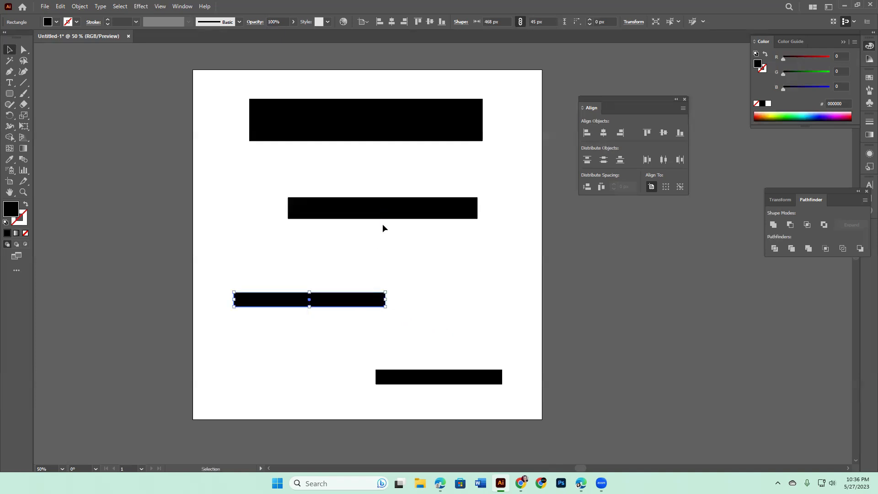
pyautogui.moveTo(382, 218); pyautogui.dragTo(437, 226)
pyautogui.moveTo(360, 308); pyautogui.dragTo(358, 290)
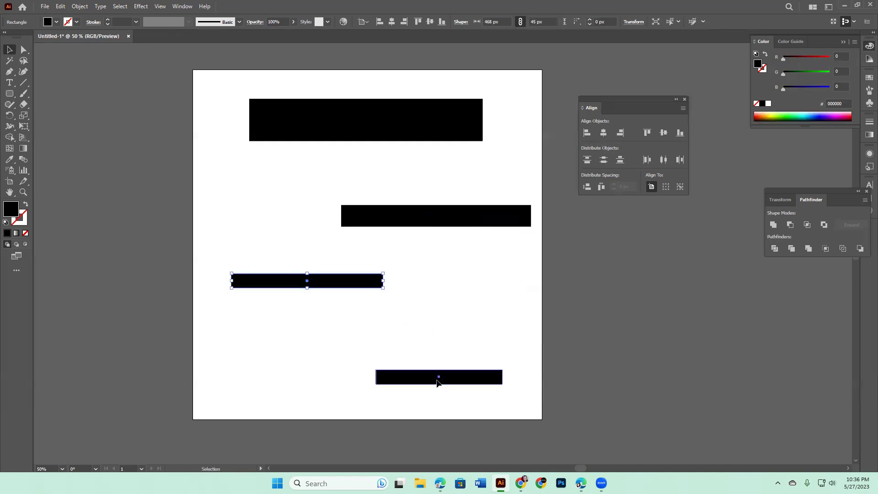
pyautogui.moveTo(435, 378); pyautogui.dragTo(394, 357)
pyautogui.moveTo(224, 89); pyautogui.dragTo(426, 388)
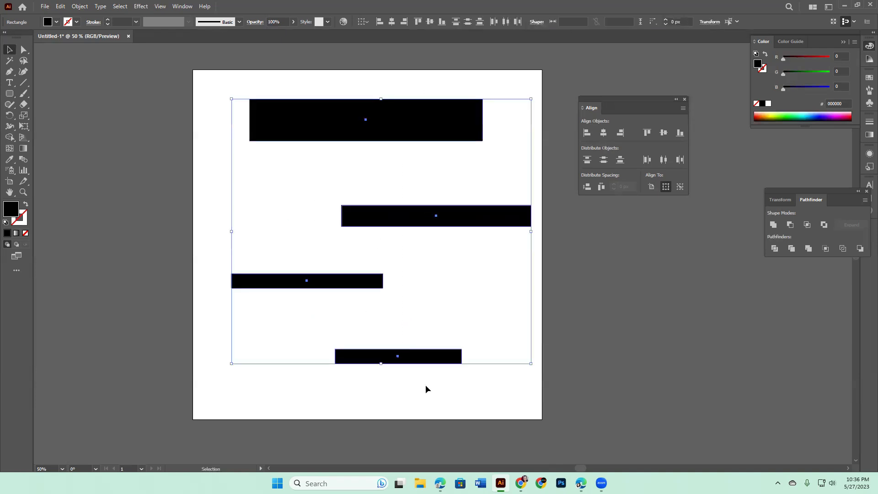
# Try left, right and centre horizontal alignment on the four bars, finishing right-aligned.
pyautogui.click(587, 136)
pyautogui.click(621, 135)
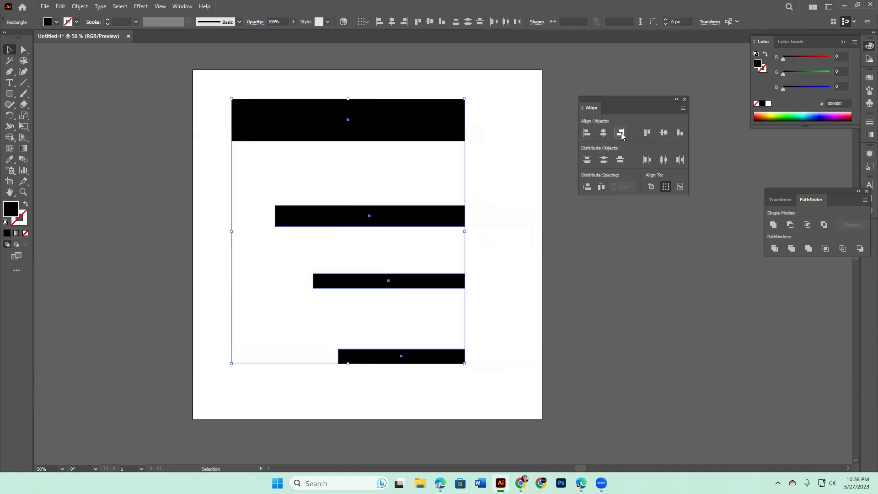
pyautogui.click(604, 133)
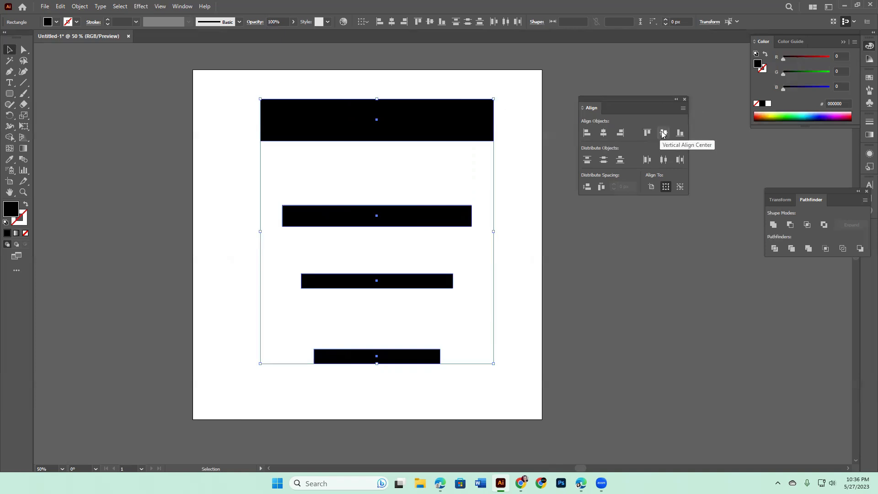
pyautogui.click(587, 133)
pyautogui.click(621, 133)
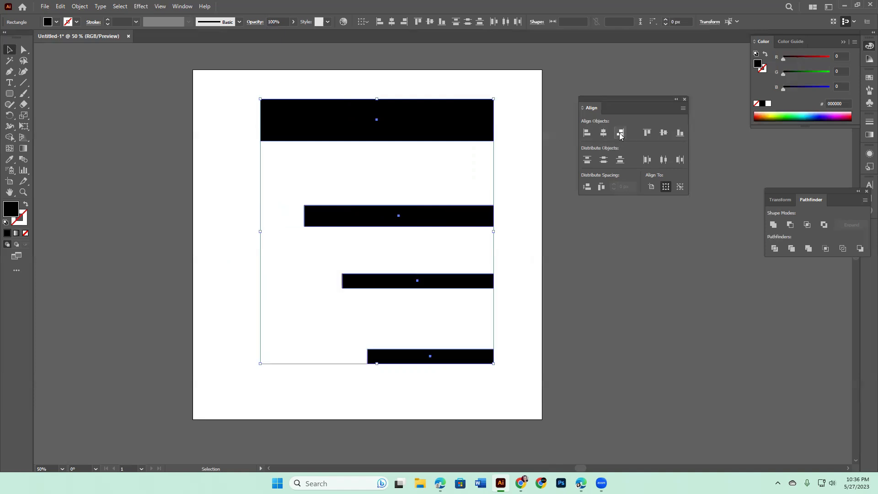
# Scatter the lower bars to different horizontal positions and select all four.
pyautogui.click(566, 339)
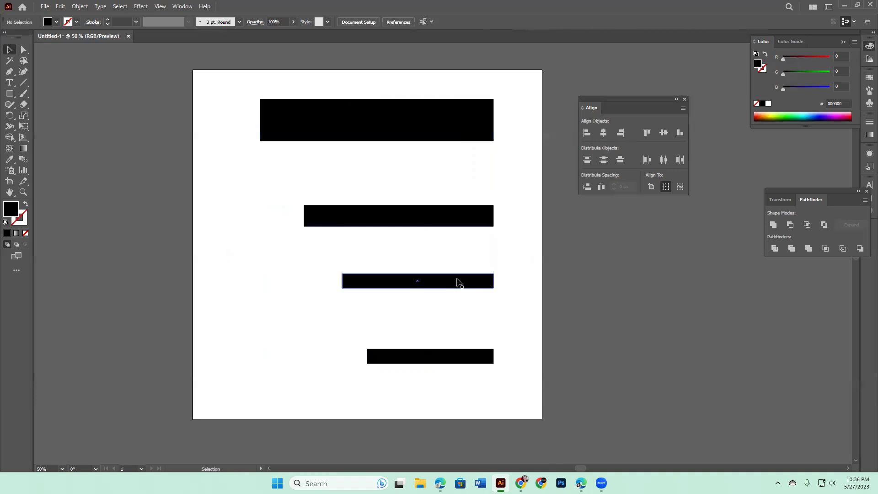
pyautogui.moveTo(457, 281); pyautogui.dragTo(605, 291)
pyautogui.moveTo(458, 357); pyautogui.dragTo(607, 398)
pyautogui.moveTo(464, 222); pyautogui.dragTo(415, 262)
pyautogui.moveTo(233, 80); pyautogui.dragTo(594, 410)
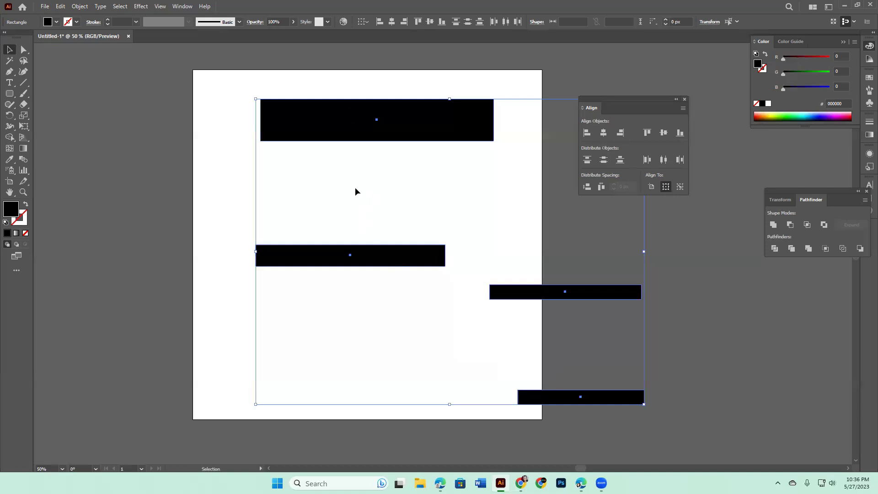
# Try the top bar and then the second bar as the alignment key object.
pyautogui.hscroll(3, 424, 209)
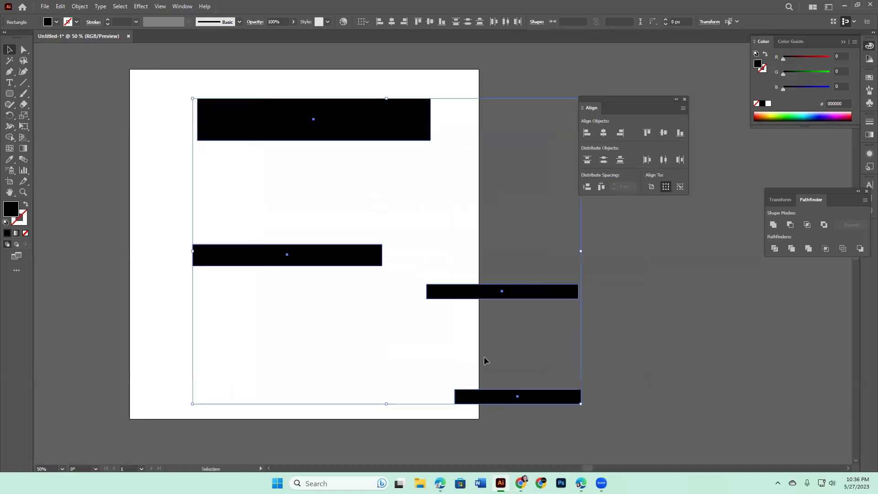
pyautogui.click(382, 128)
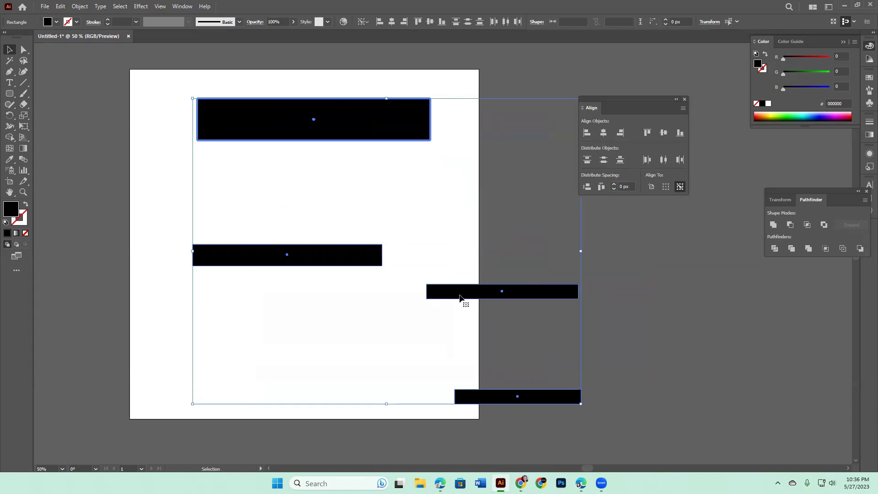
pyautogui.click(422, 230)
pyautogui.moveTo(163, 87); pyautogui.dragTo(549, 438)
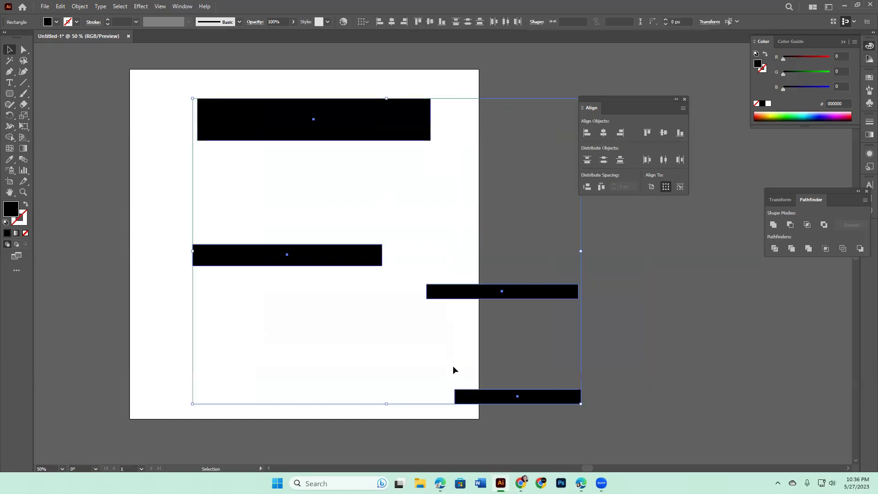
pyautogui.click(356, 257)
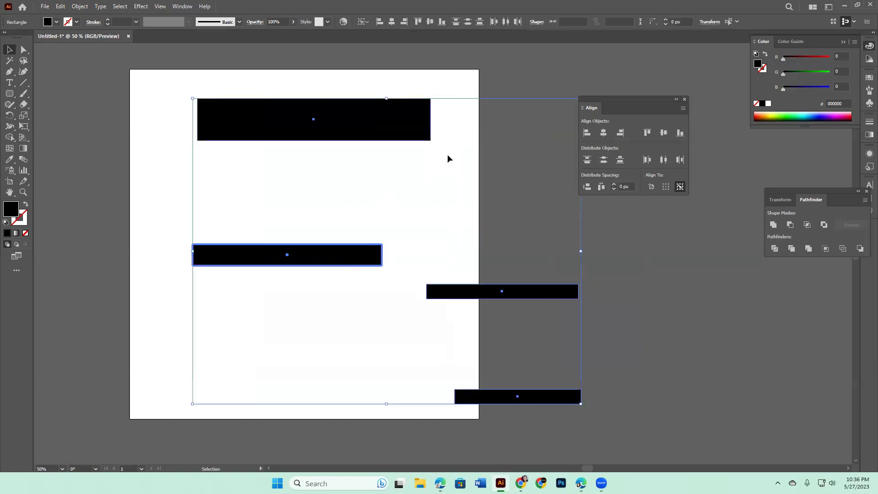
pyautogui.click(429, 210)
pyautogui.moveTo(158, 88); pyautogui.dragTo(582, 426)
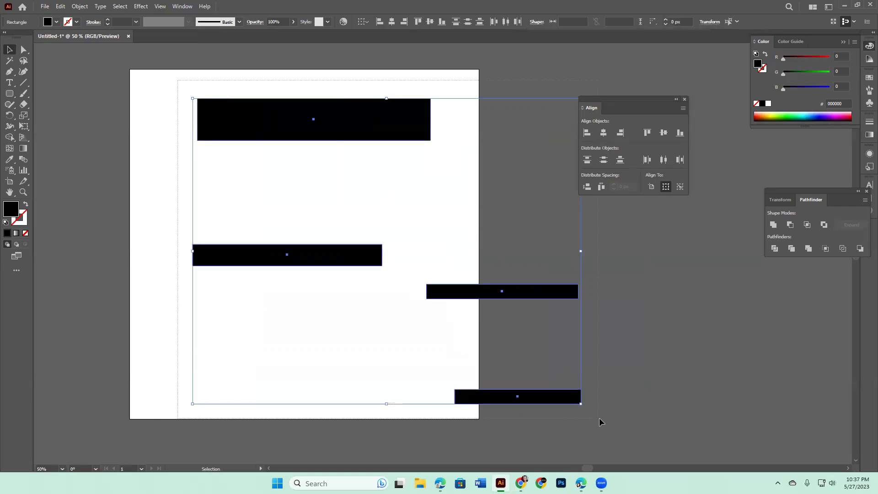
# With the top bar as key object, centre the lower bars horizontally on it.
pyautogui.click(399, 120)
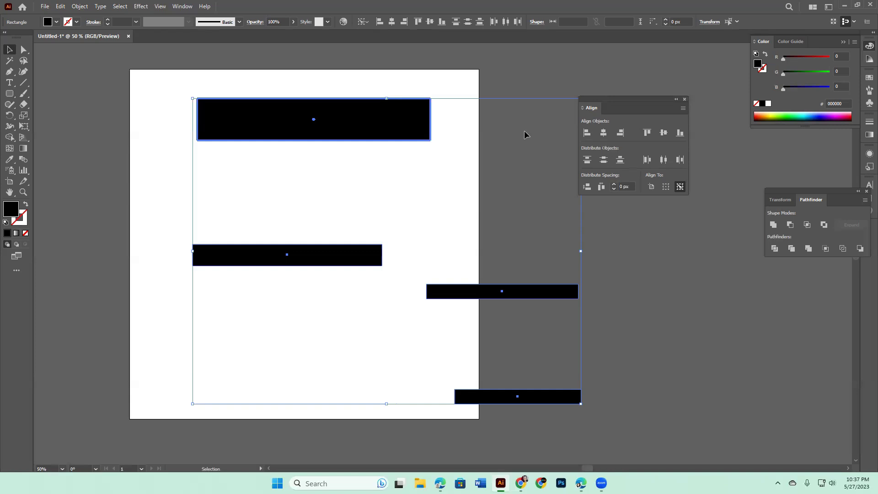
pyautogui.click(587, 133)
pyautogui.click(625, 133)
pyautogui.click(603, 132)
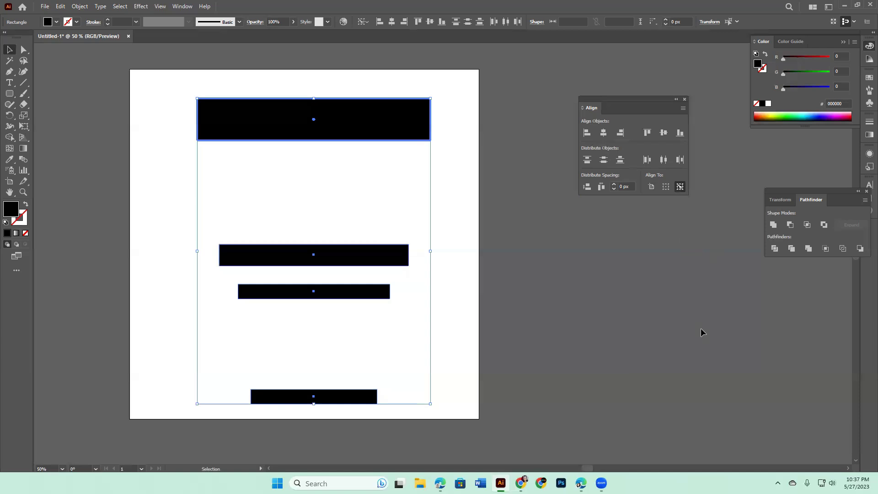
# Rotate the four bars 90° to stand upright and spread them apart.
pyautogui.moveTo(433, 406); pyautogui.dragTo(541, 112)
pyautogui.moveTo(460, 265); pyautogui.dragTo(476, 301)
pyautogui.click(589, 326)
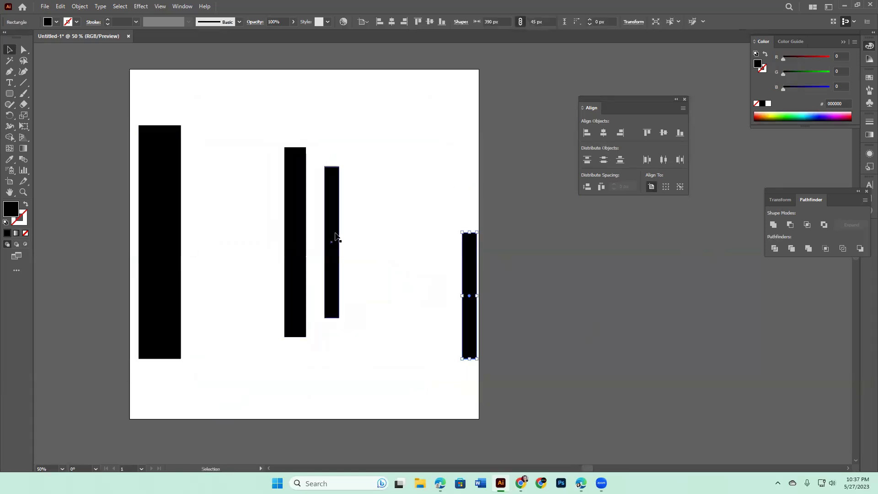
pyautogui.moveTo(335, 239); pyautogui.dragTo(383, 186)
pyautogui.moveTo(298, 245); pyautogui.dragTo(334, 336)
pyautogui.moveTo(172, 239); pyautogui.dragTo(191, 192)
# Bottom-align the upright bars and move the whole group down onto the artboard.
pyautogui.hotkey('ctrl', 'a')
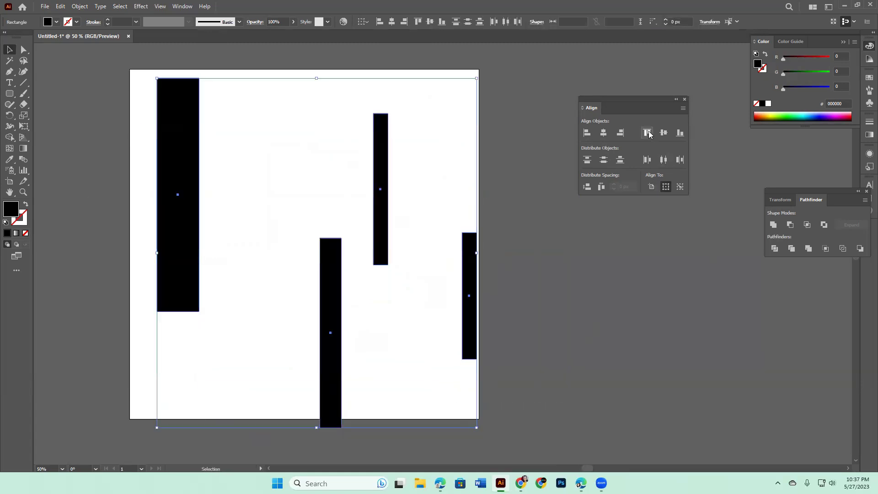
pyautogui.click(646, 133)
pyautogui.click(665, 133)
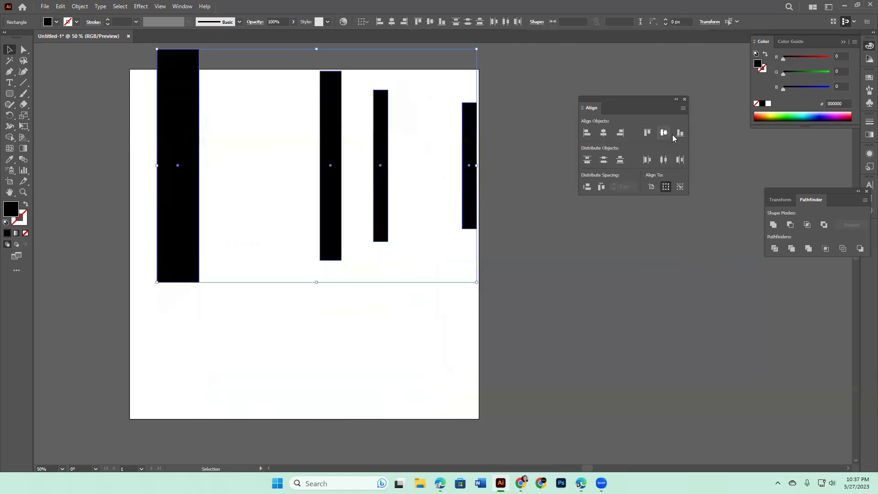
pyautogui.click(680, 132)
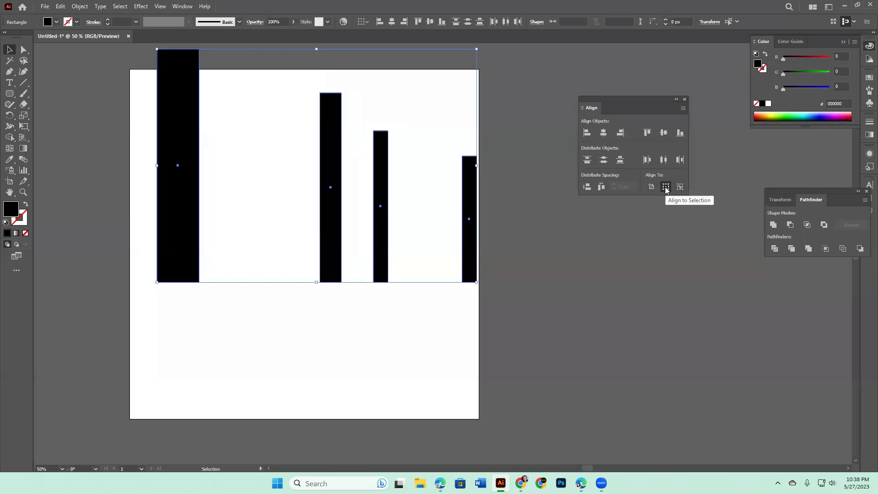
pyautogui.click(255, 124)
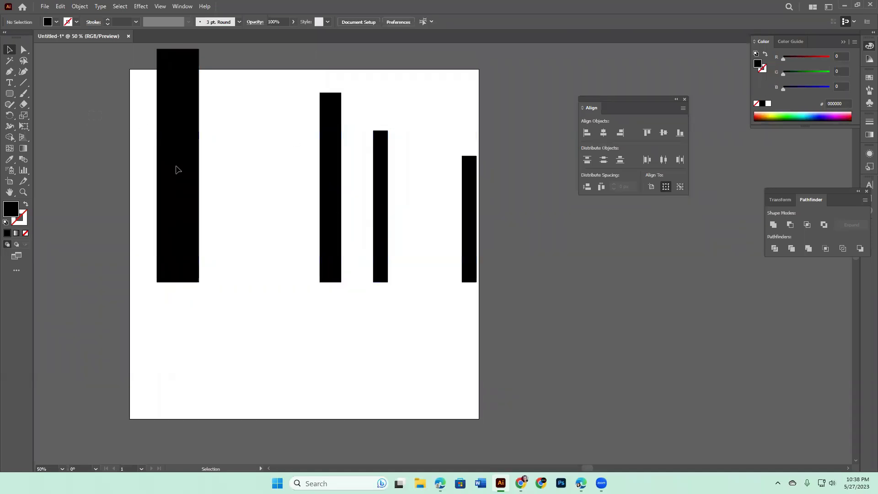
pyautogui.hotkey('ctrl', 'a')
pyautogui.moveTo(469, 261); pyautogui.dragTo(451, 342)
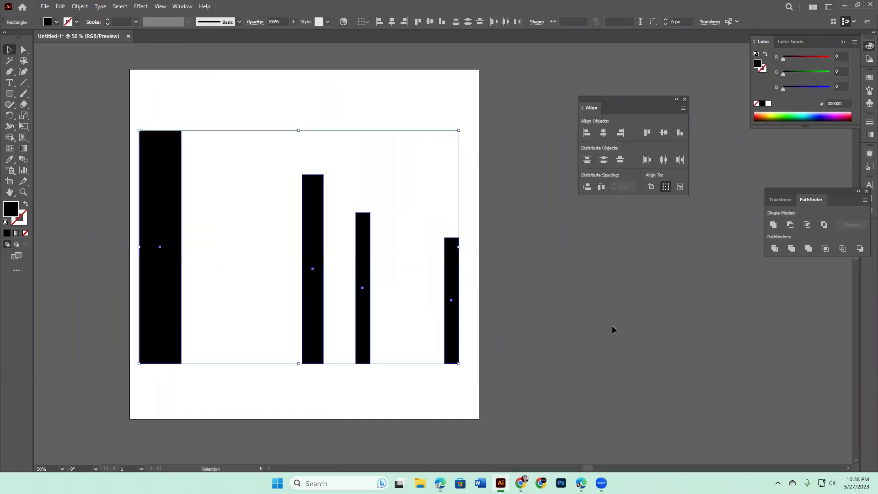
# Select the four bars and rotate them 90° back to horizontal.
pyautogui.click(591, 326)
pyautogui.moveTo(110, 161); pyautogui.dragTo(537, 355)
pyautogui.moveTo(461, 123); pyautogui.dragTo(396, 343)
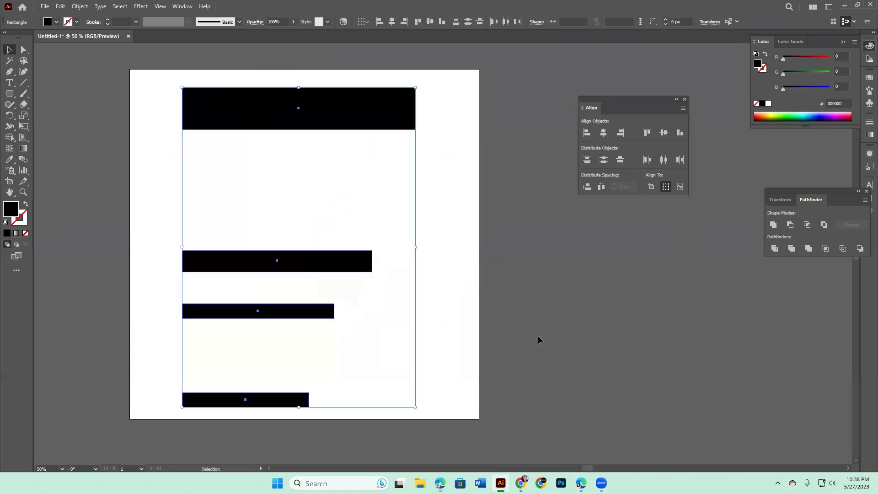
# Centre the four bars horizontally and distribute their centres evenly top to bottom.
pyautogui.click(538, 339)
pyautogui.moveTo(168, 108); pyautogui.dragTo(357, 414)
pyautogui.click(604, 133)
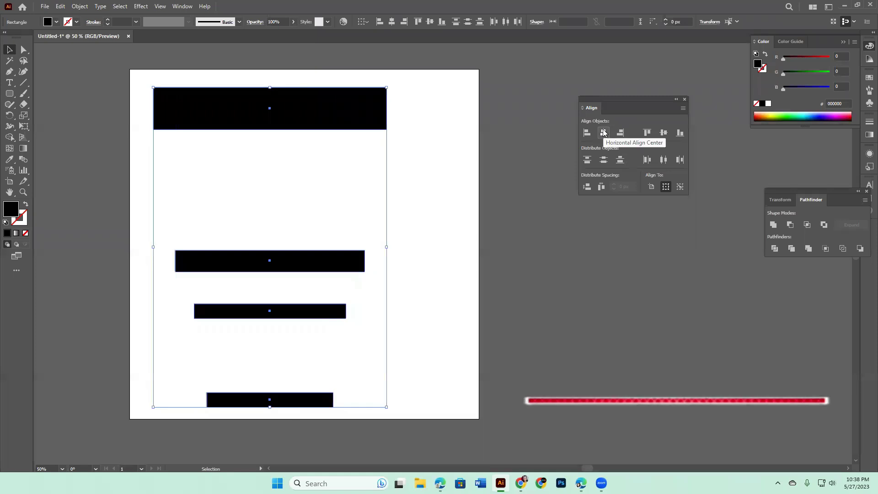
pyautogui.click(603, 161)
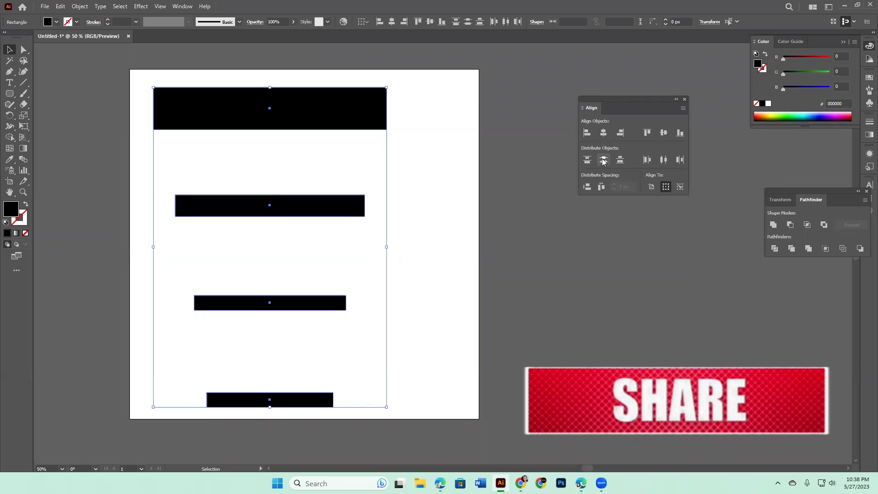
# Fill the four selected bars with the cyan swatch.
pyautogui.click(9, 94)
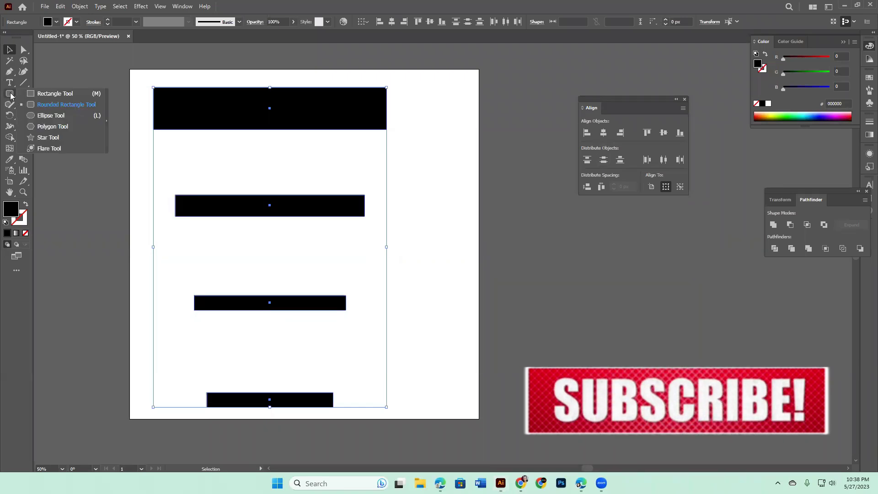
pyautogui.click(57, 94)
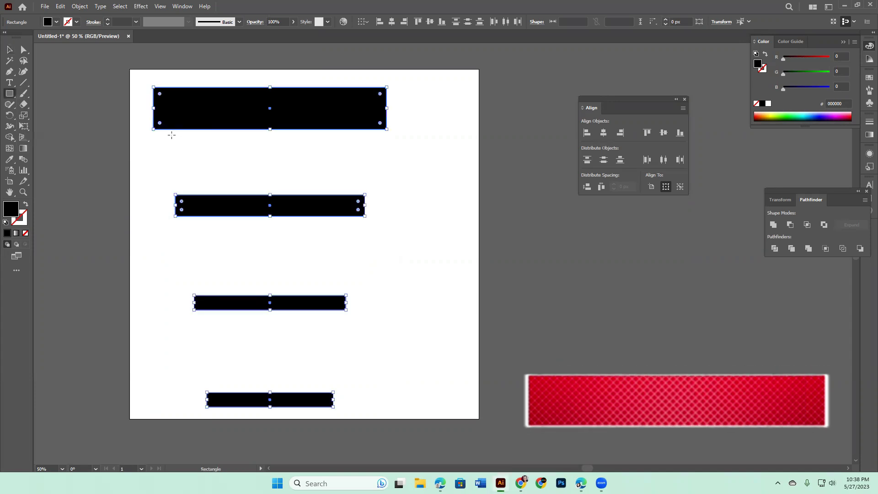
pyautogui.click(56, 22)
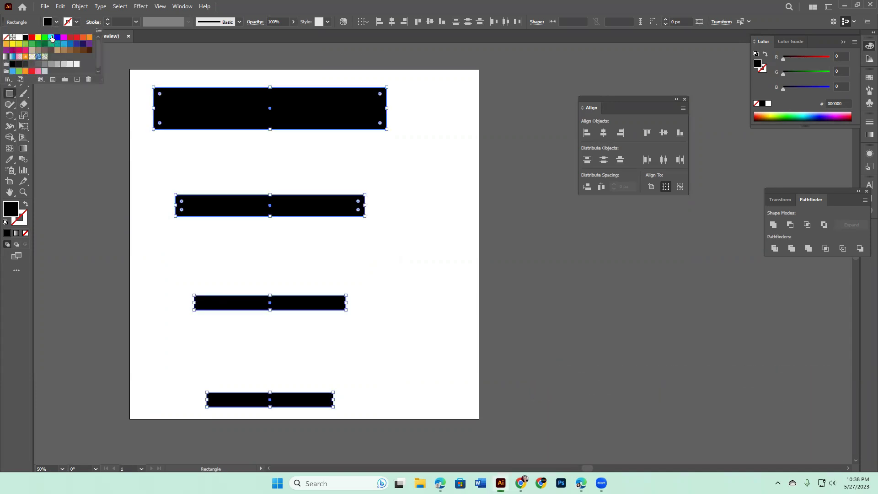
pyautogui.click(51, 38)
pyautogui.press('Escape')
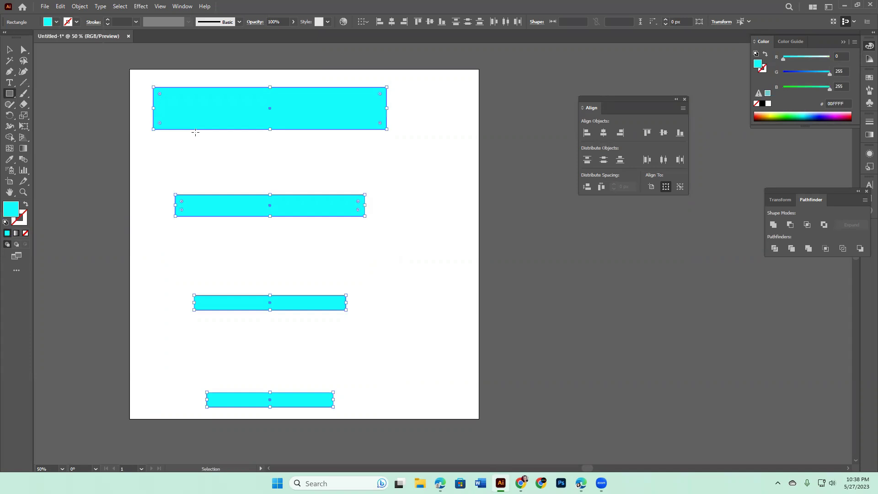
# Cancel an accidental rectangle size prompt and deselect the bars.
pyautogui.click(139, 163)
pyautogui.click(478, 256)
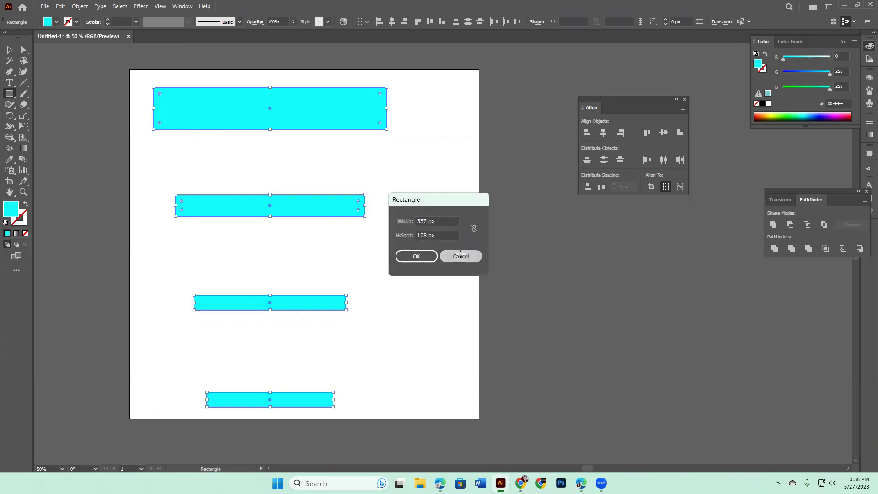
pyautogui.click(9, 50)
pyautogui.click(85, 107)
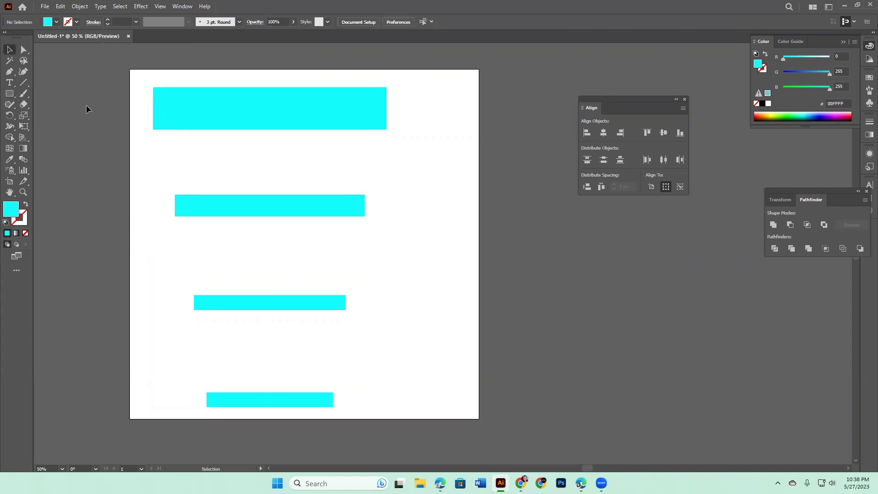
# Draw a yellow rectangle below the top bar and move it below the second bar.
pyautogui.click(9, 93)
pyautogui.click(57, 23)
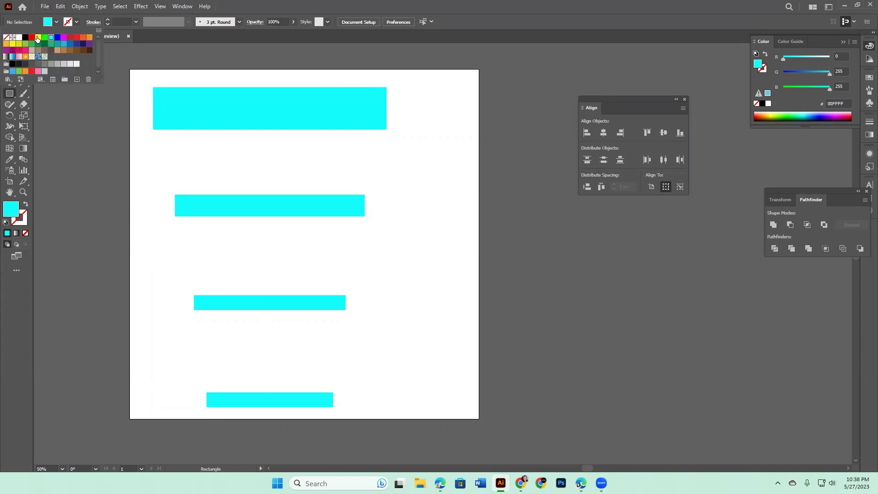
pyautogui.click(38, 37)
pyautogui.moveTo(153, 130); pyautogui.dragTo(431, 195)
pyautogui.press('v')
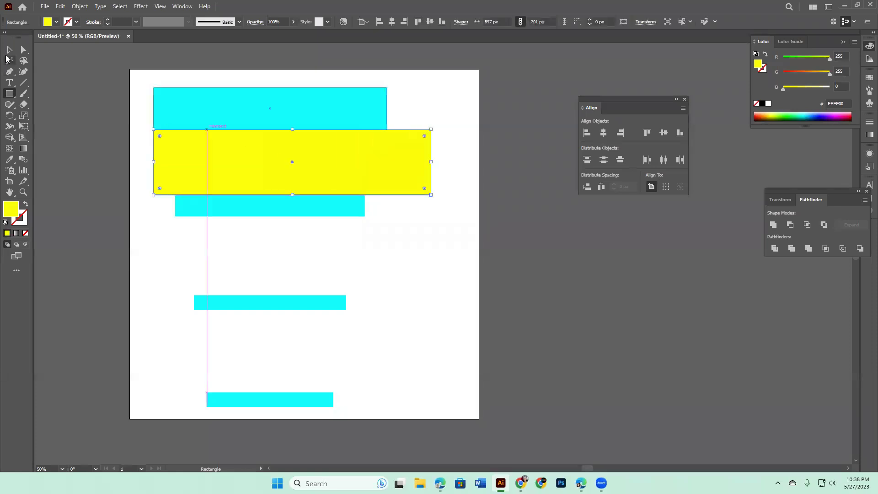
pyautogui.moveTo(389, 161); pyautogui.dragTo(380, 339)
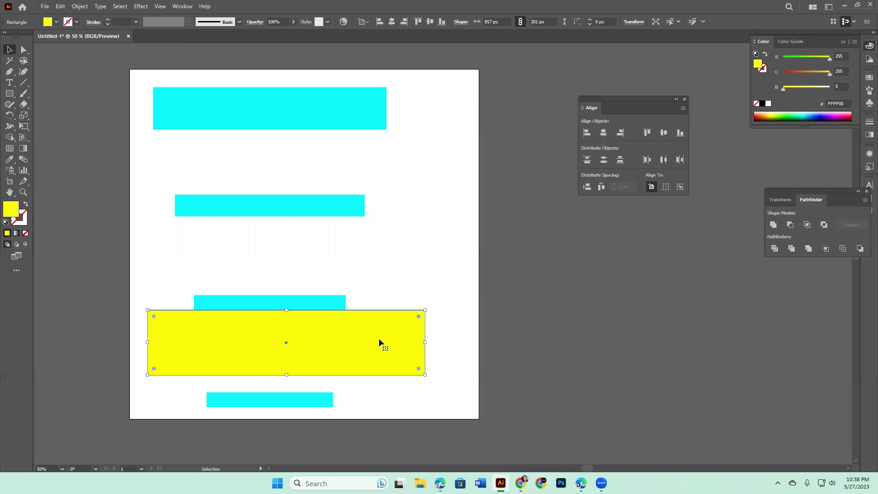
# Delete the yellow test rectangle and reselect the four cyan bars.
pyautogui.moveTo(144, 76); pyautogui.dragTo(255, 303)
pyautogui.moveTo(403, 339)
pyautogui.mouseDown()
pyautogui.moveTo(410, 158)
pyautogui.moveTo(400, 339)
pyautogui.mouseUp()
pyautogui.press('Delete')
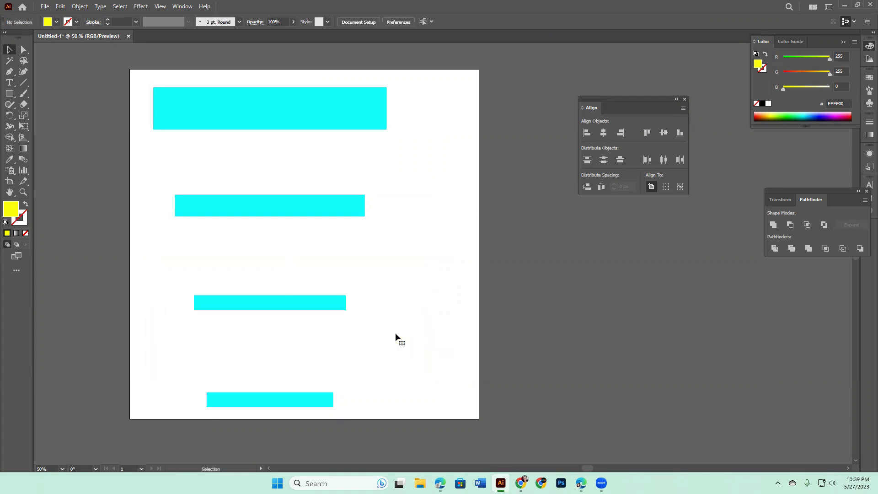
pyautogui.moveTo(154, 74); pyautogui.dragTo(305, 403)
pyautogui.moveTo(418, 286); pyautogui.dragTo(474, 352)
pyautogui.click(9, 82)
# Place a point-text object above the artboard with the Type tool.
pyautogui.click(220, 95)
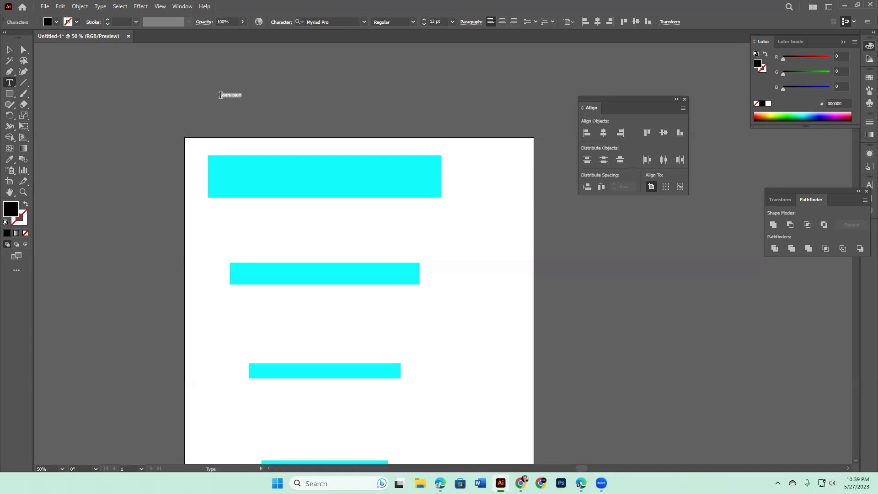
# Replace the placeholder with 'Horizontal' and scale it up to about 140 pt.
pyautogui.press('BackSpace')
pyautogui.click(9, 50)
pyautogui.moveTo(237, 99); pyautogui.dragTo(282, 109)
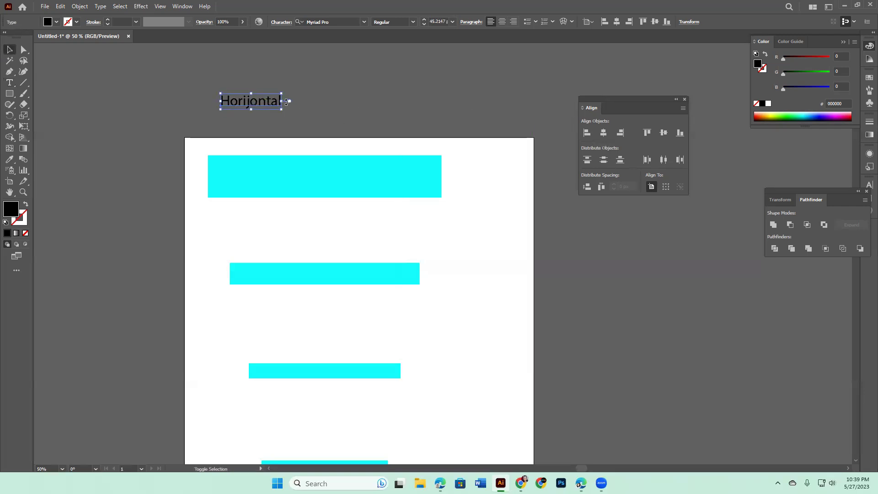
pyautogui.moveTo(286, 101); pyautogui.dragTo(409, 101)
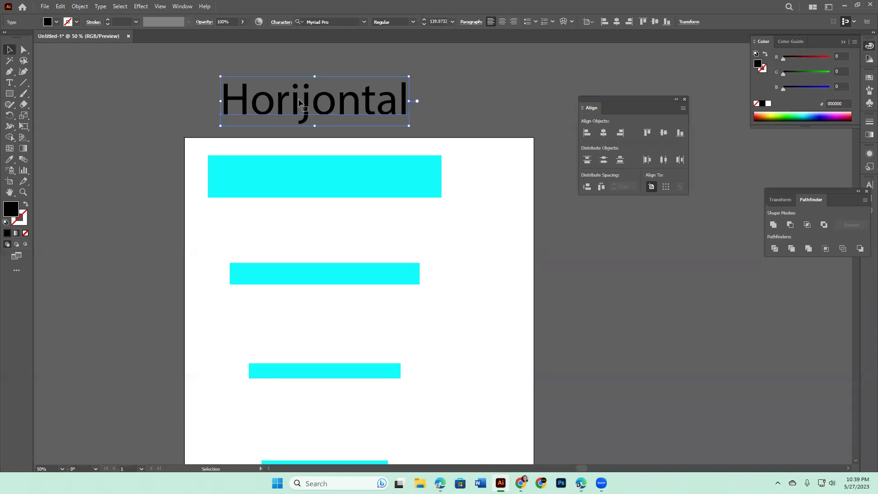
# Correct the misspelled letter to 'z' and centre the heading over the artboard.
pyautogui.doubleClick(302, 102)
pyautogui.click(305, 98)
pyautogui.hotkey('shift', 'Left')
pyautogui.write('z')
pyautogui.click(9, 49)
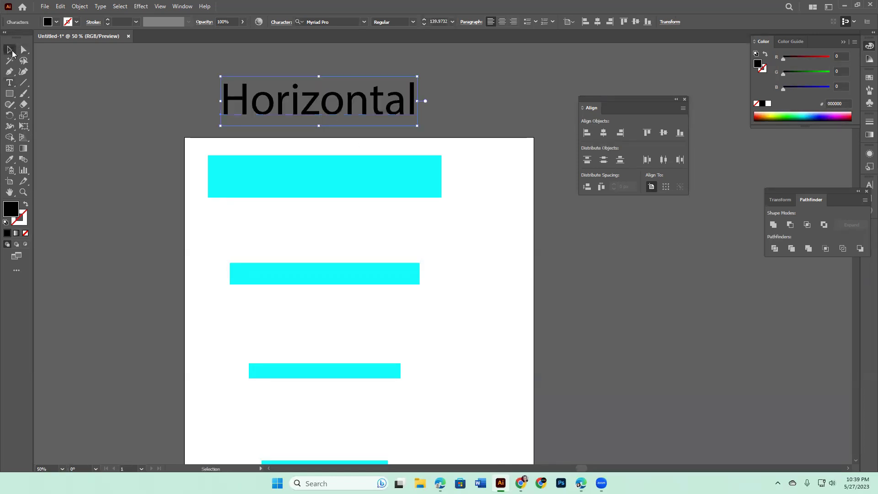
pyautogui.moveTo(364, 109); pyautogui.dragTo(396, 109)
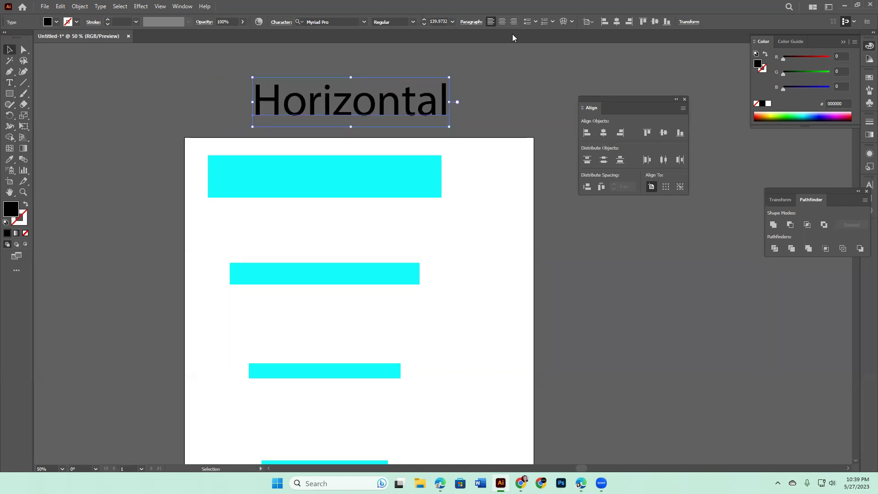
pyautogui.click(616, 22)
# Start an empty vertical text object left of the artboard with the Vertical Type Tool.
pyautogui.scroll(-2, 502, 116)
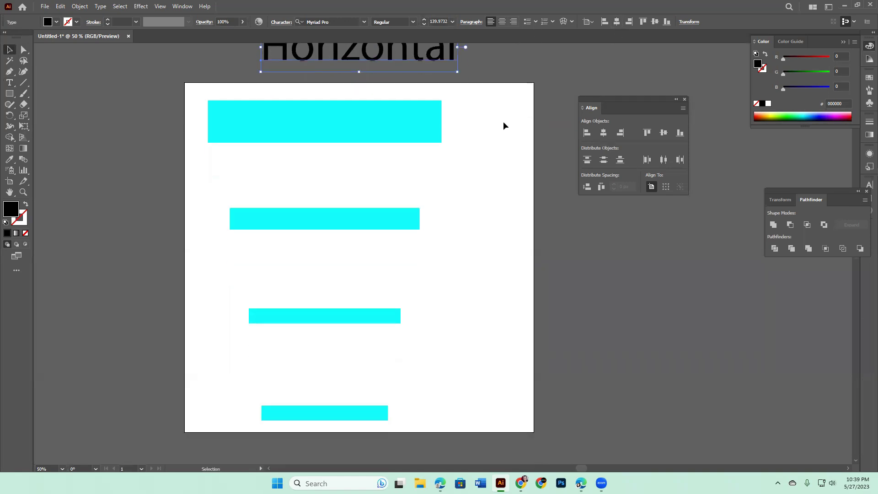
pyautogui.click(10, 82)
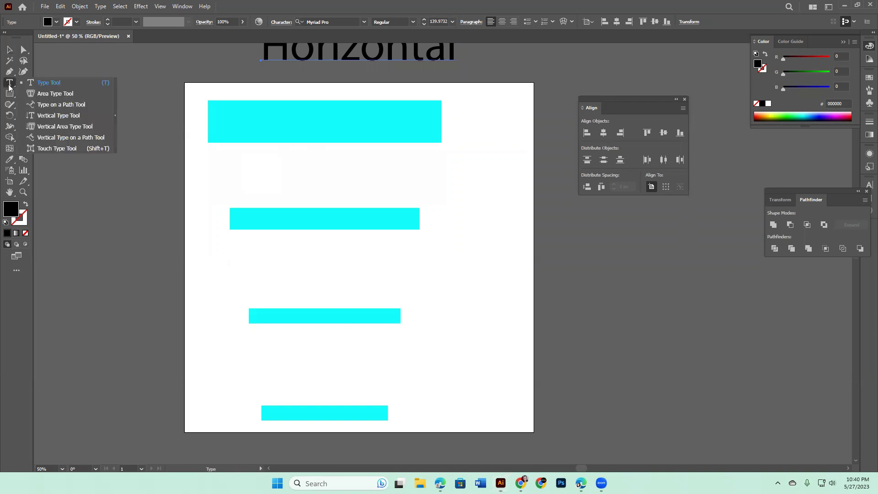
pyautogui.click(59, 115)
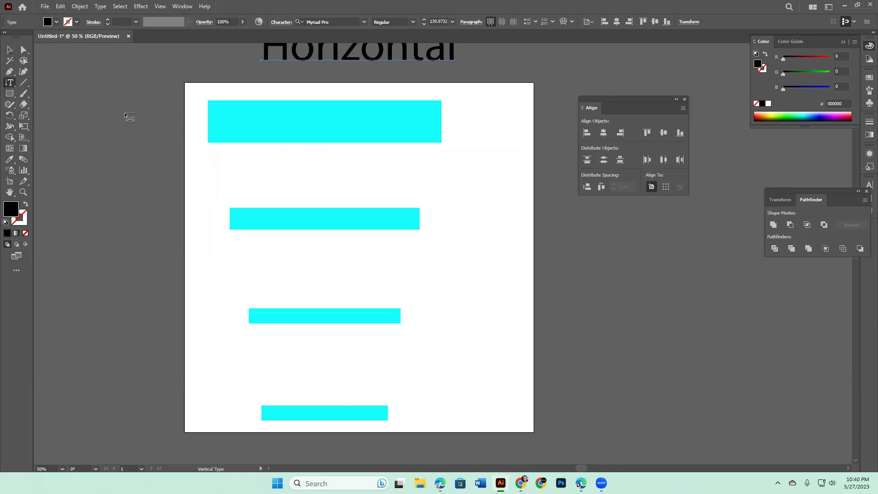
pyautogui.click(124, 111)
pyautogui.press('BackSpace')
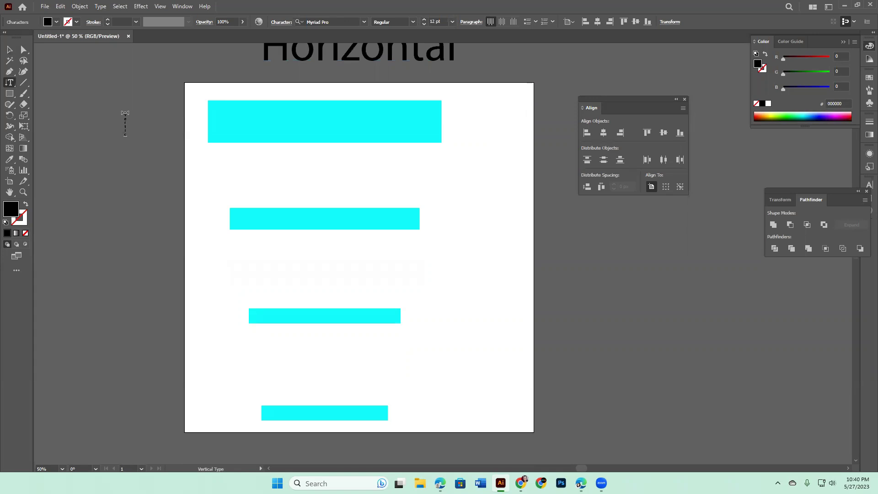
pyautogui.scroll(-1, 125, 113)
pyautogui.press('Escape')
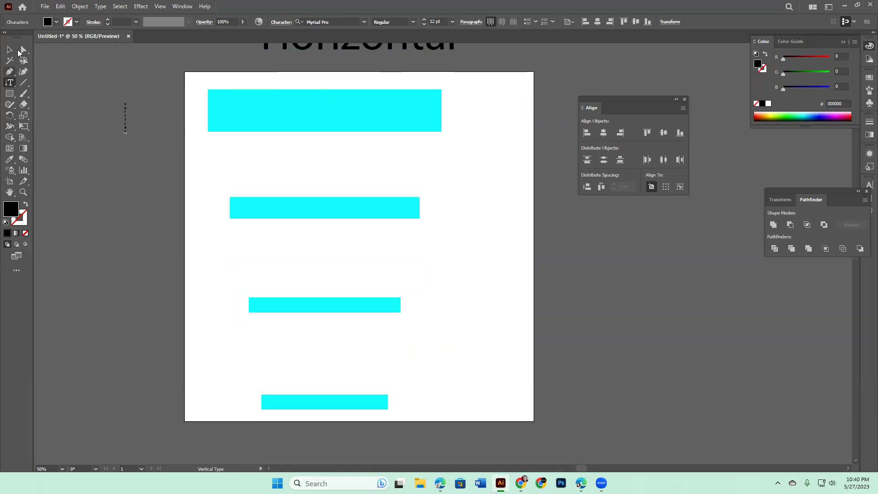
# Stretch the 'vertical' label to the artboard's height, then box-select the four cyan bars.
pyautogui.moveTo(126, 133); pyautogui.dragTo(130, 383)
pyautogui.click(222, 288)
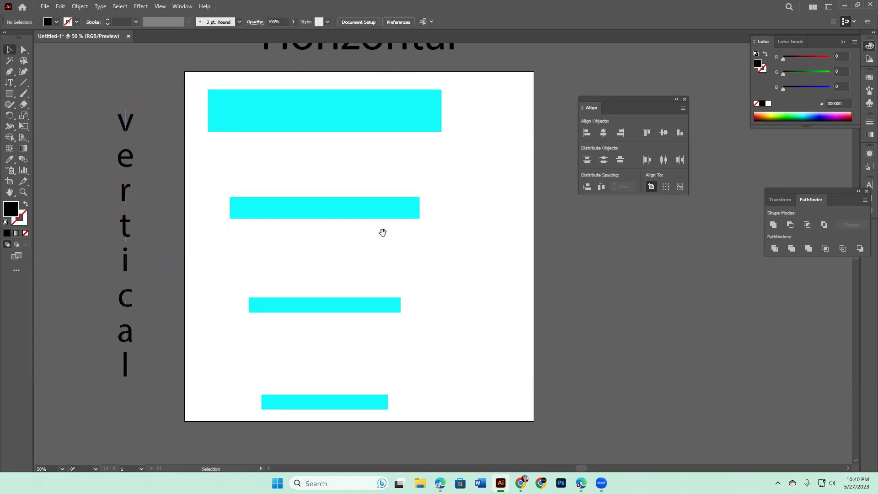
pyautogui.moveTo(382, 231); pyautogui.dragTo(400, 289)
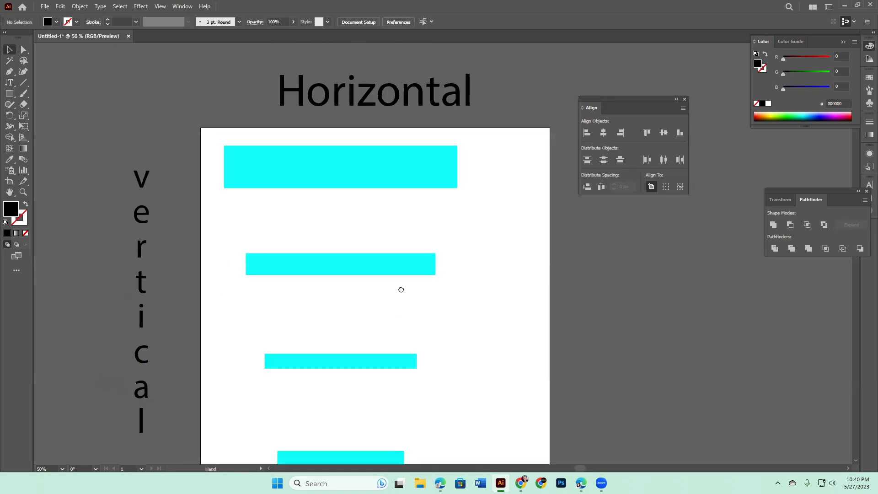
pyautogui.click(142, 179)
pyautogui.moveTo(411, 210); pyautogui.dragTo(373, 161)
pyautogui.moveTo(174, 90); pyautogui.dragTo(283, 410)
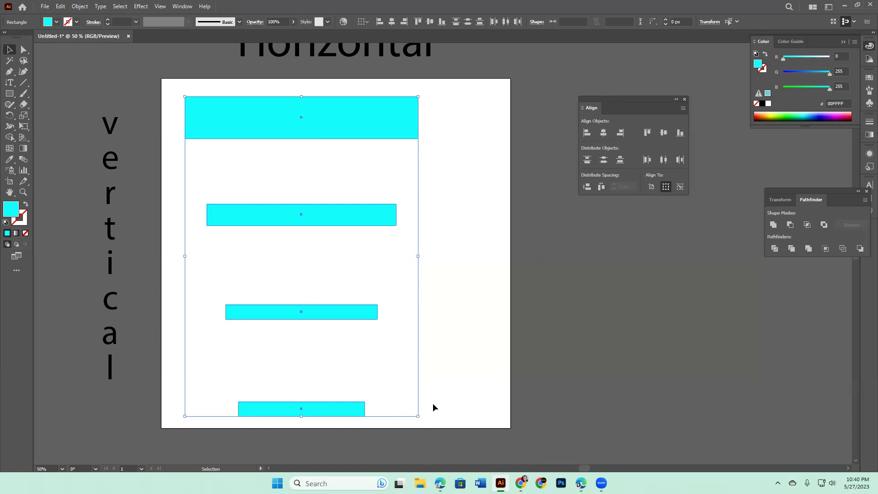
pyautogui.click(466, 319)
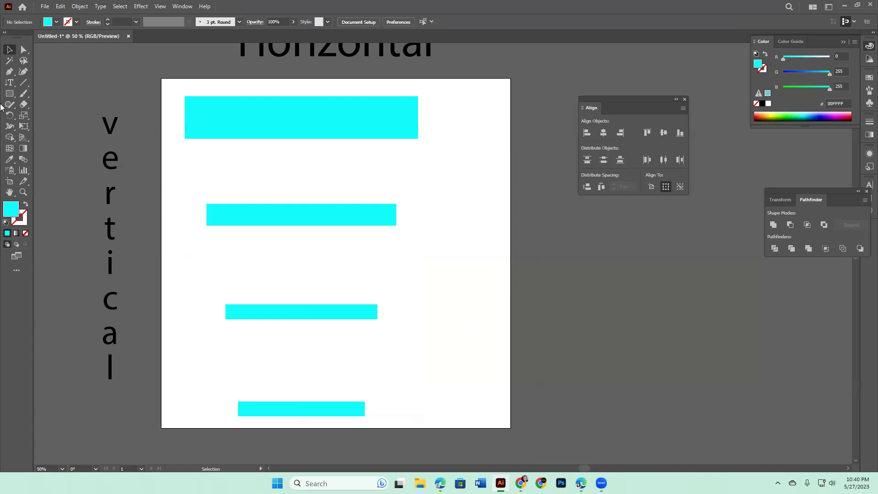
pyautogui.click(10, 94)
pyautogui.click(66, 104)
pyautogui.moveTo(298, 138); pyautogui.dragTo(318, 204)
pyautogui.click(56, 22)
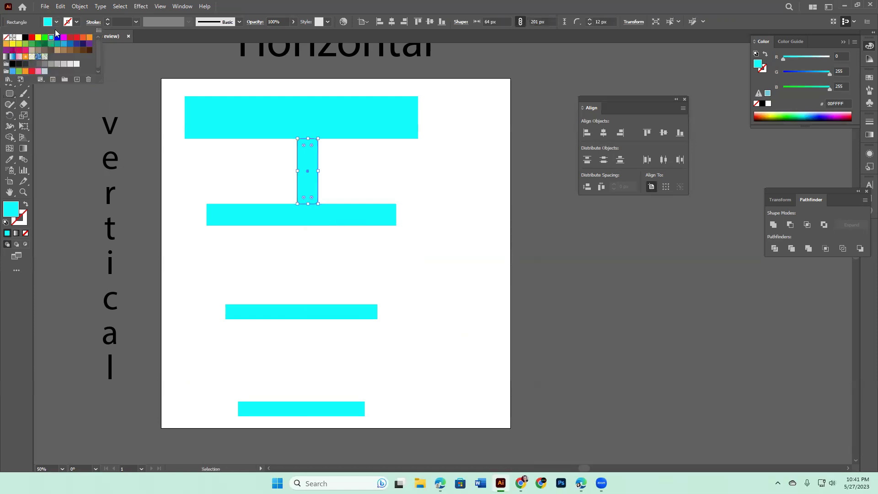
pyautogui.click(57, 37)
pyautogui.click(139, 184)
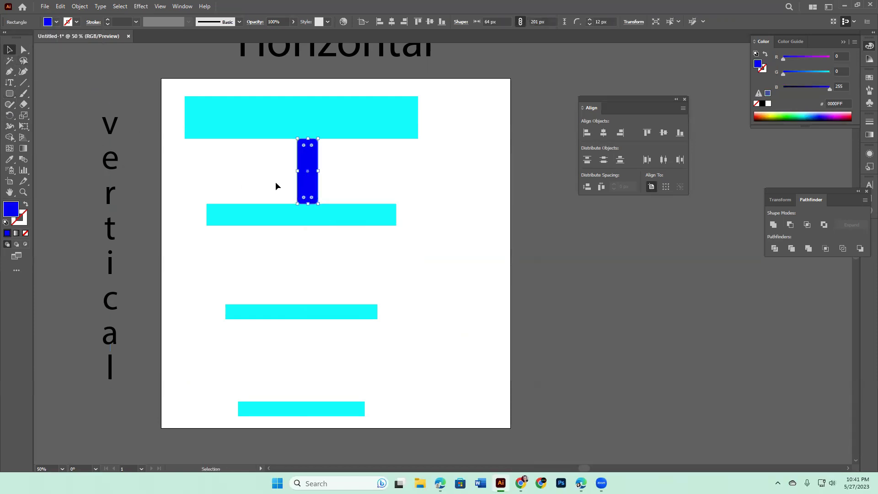
pyautogui.moveTo(309, 185); pyautogui.dragTo(301, 366)
pyautogui.press('Delete')
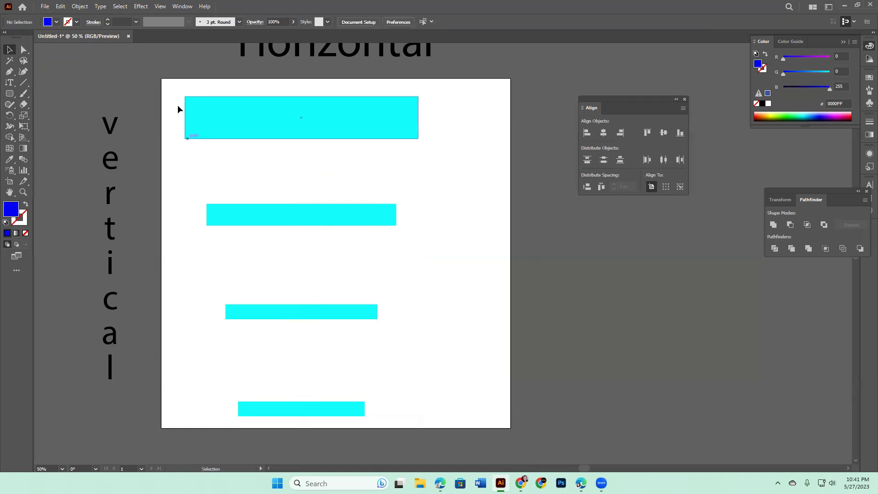
pyautogui.moveTo(264, 309); pyautogui.dragTo(321, 415)
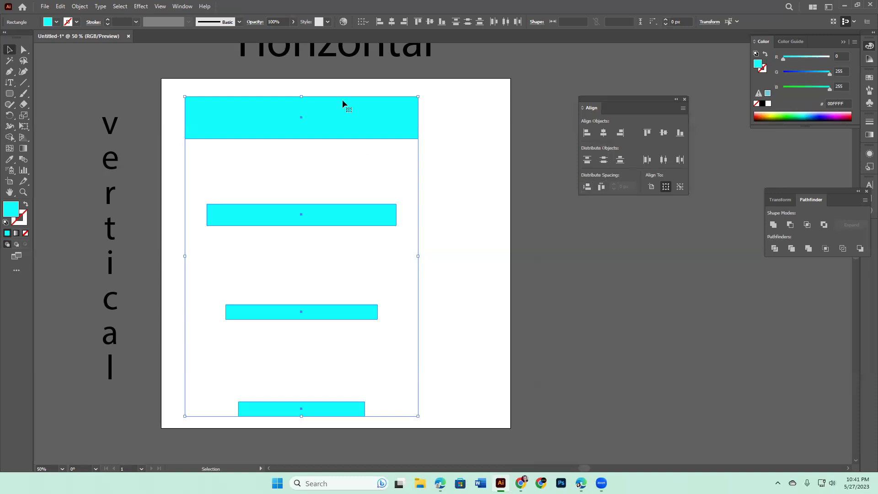
# Space the bars evenly and draw a magenta-filled rectangle between the top two bars.
pyautogui.click(587, 186)
pyautogui.click(10, 95)
pyautogui.click(10, 95)
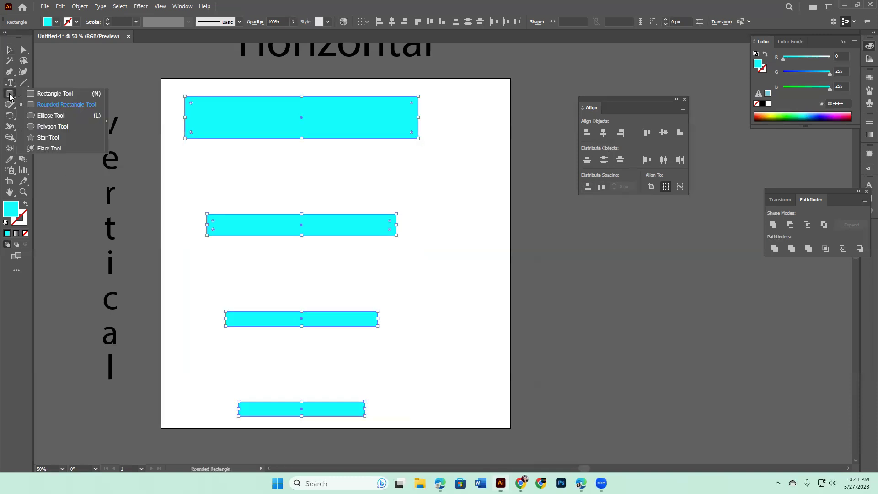
pyautogui.click(45, 91)
pyautogui.moveTo(233, 138); pyautogui.dragTo(364, 213)
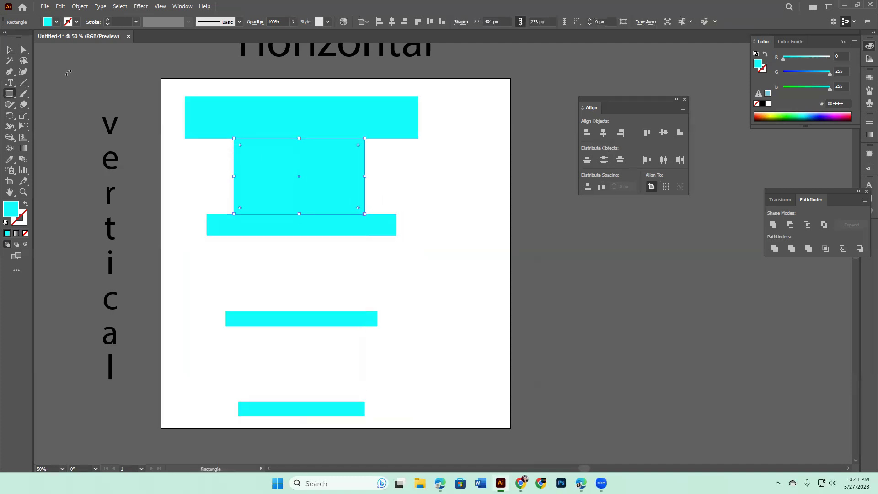
pyautogui.click(55, 22)
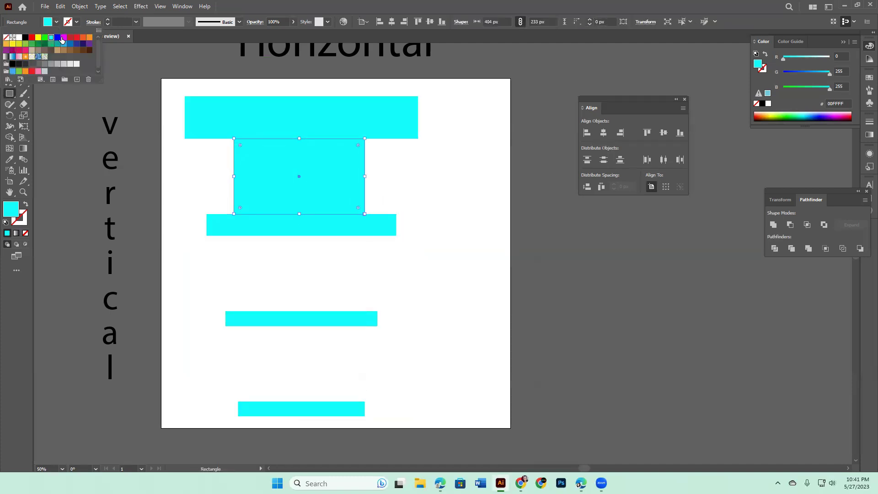
pyautogui.click(62, 39)
# Move the magenta rectangle off the artboard to the right.
pyautogui.click(10, 49)
pyautogui.click(67, 139)
pyautogui.moveTo(278, 167); pyautogui.dragTo(291, 362)
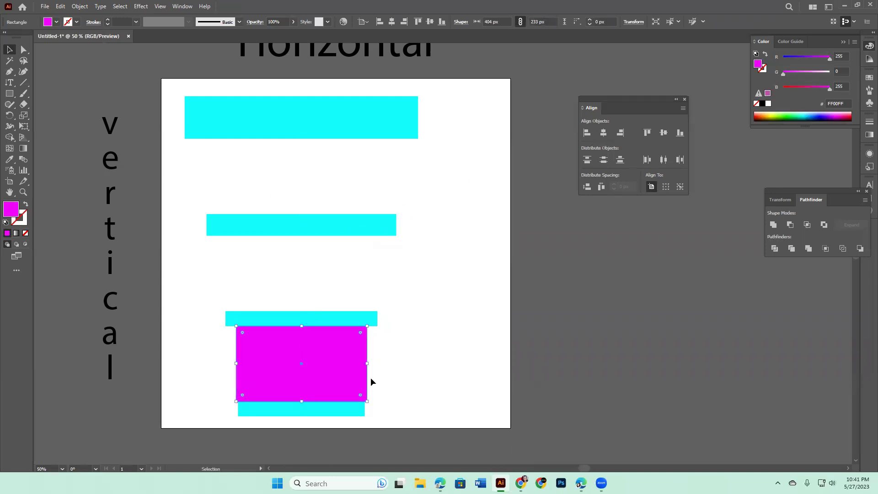
pyautogui.moveTo(336, 370); pyautogui.dragTo(637, 347)
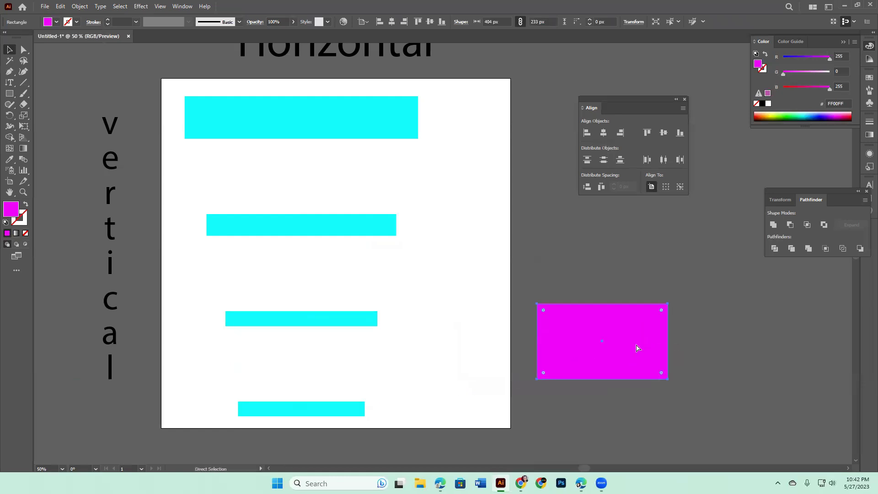
# Scale the four bars down and rearrange them across the artboard.
pyautogui.hotkey('ctrl', '-')
pyautogui.hotkey('ctrl', '-')
pyautogui.hotkey('ctrl', '-')
pyautogui.moveTo(299, 166); pyautogui.dragTo(432, 179)
pyautogui.moveTo(396, 225); pyautogui.dragTo(382, 225)
pyautogui.hotkey('ctrl', '0')
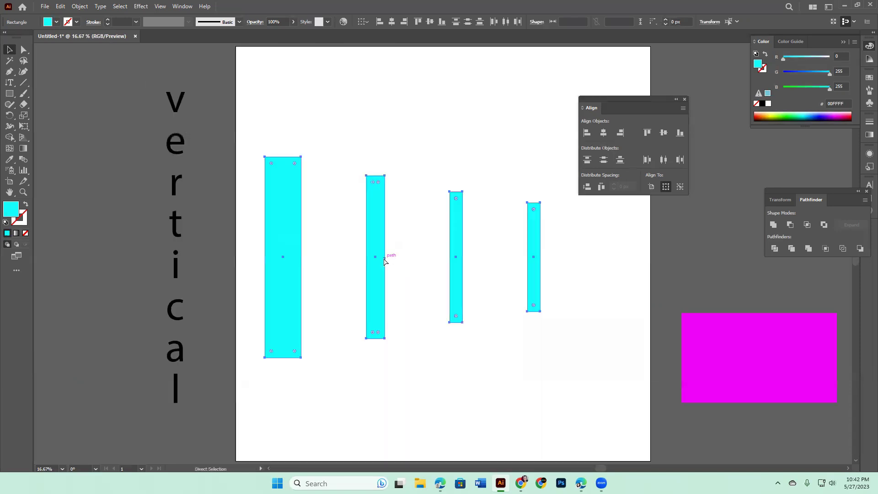
pyautogui.click(499, 399)
pyautogui.moveTo(376, 278); pyautogui.dragTo(376, 145)
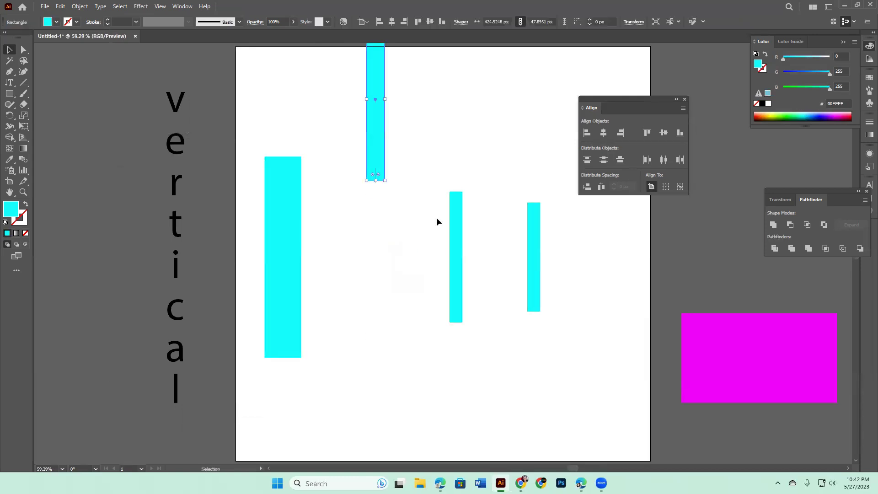
pyautogui.moveTo(451, 235); pyautogui.dragTo(604, 216)
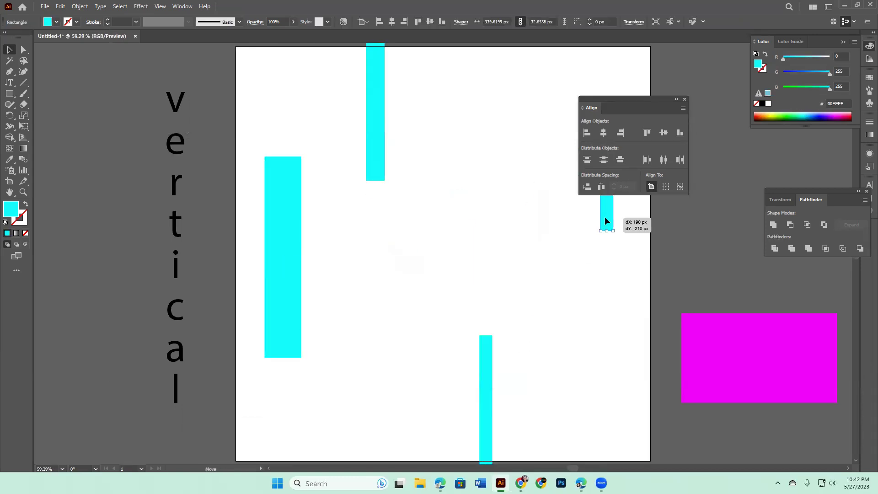
pyautogui.moveTo(248, 113); pyautogui.dragTo(631, 387)
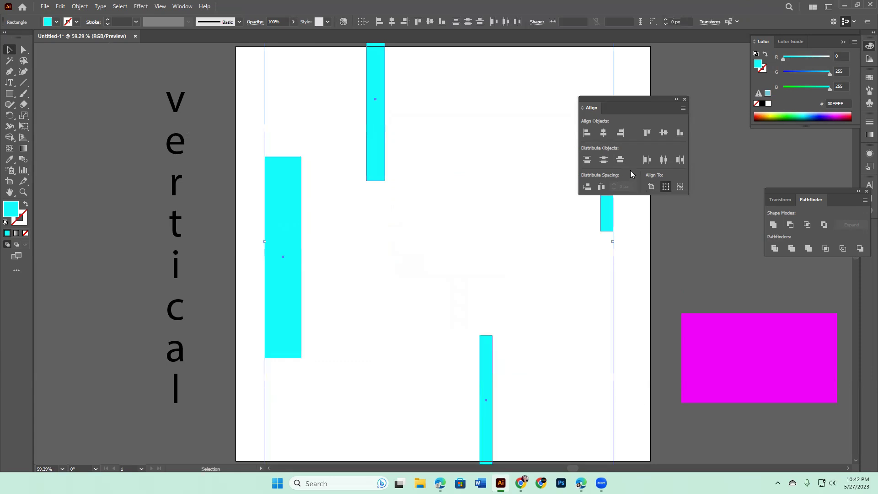
# Align the bars on a common vertical centre and distribute their centres evenly.
pyautogui.click(664, 133)
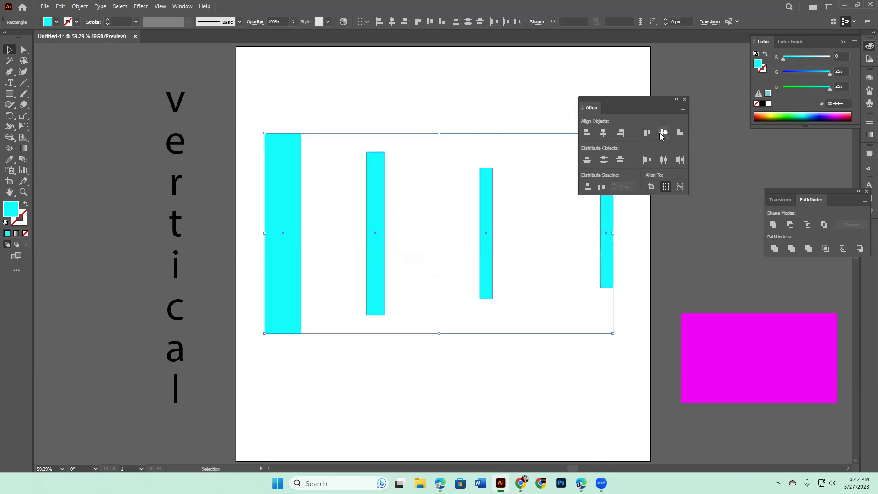
pyautogui.click(664, 161)
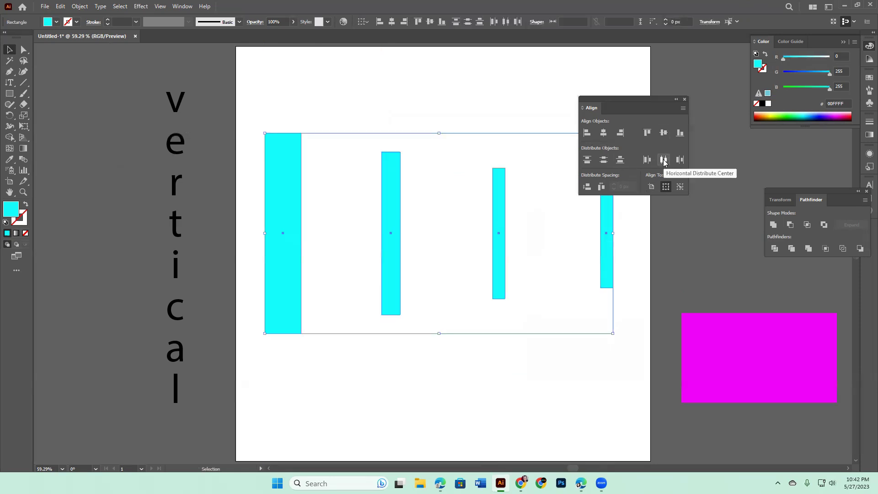
pyautogui.moveTo(684, 229); pyautogui.dragTo(632, 233)
# Draw and delete a red test rectangle, then reselect the four cyan bars.
pyautogui.click(301, 353)
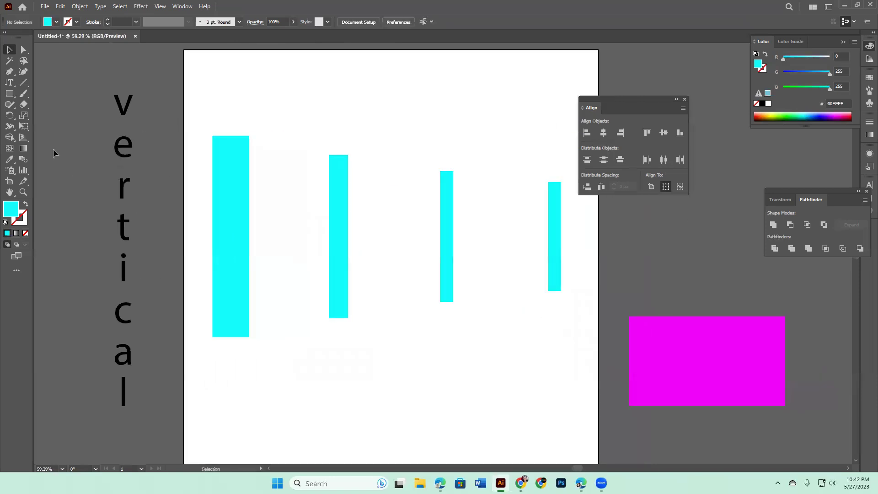
pyautogui.click(13, 95)
pyautogui.click(64, 94)
pyautogui.moveTo(250, 187); pyautogui.dragTo(330, 302)
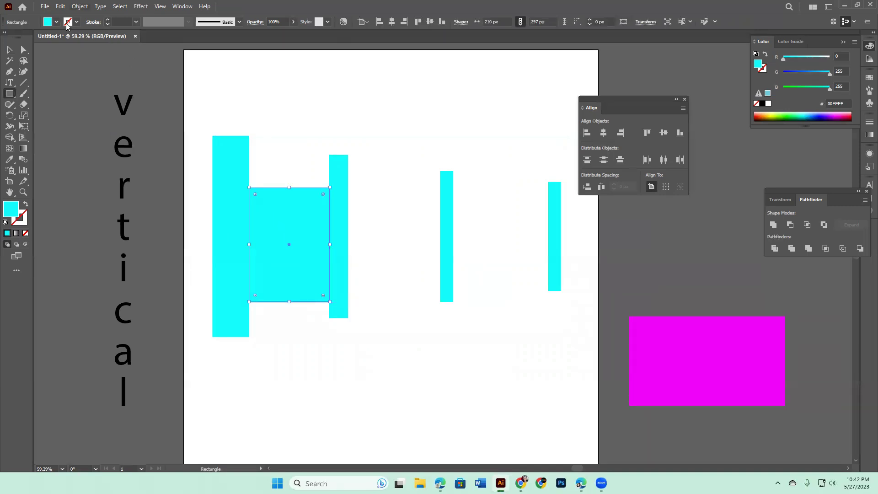
pyautogui.click(57, 22)
pyautogui.click(77, 37)
pyautogui.click(9, 50)
pyautogui.moveTo(266, 274); pyautogui.dragTo(477, 266)
pyautogui.press('Delete')
pyautogui.moveTo(208, 95); pyautogui.dragTo(601, 290)
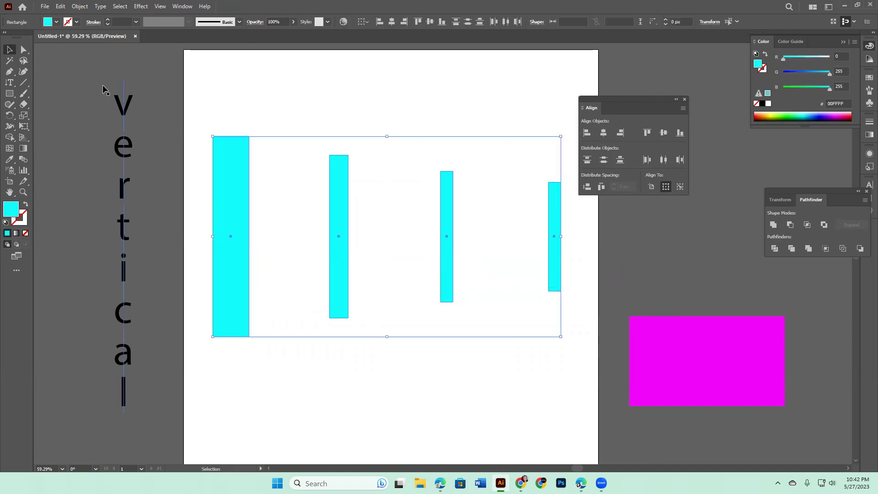
# Give the bars equal gaps with Horizontal Distribute Space.
pyautogui.scroll(3, 380, 223)
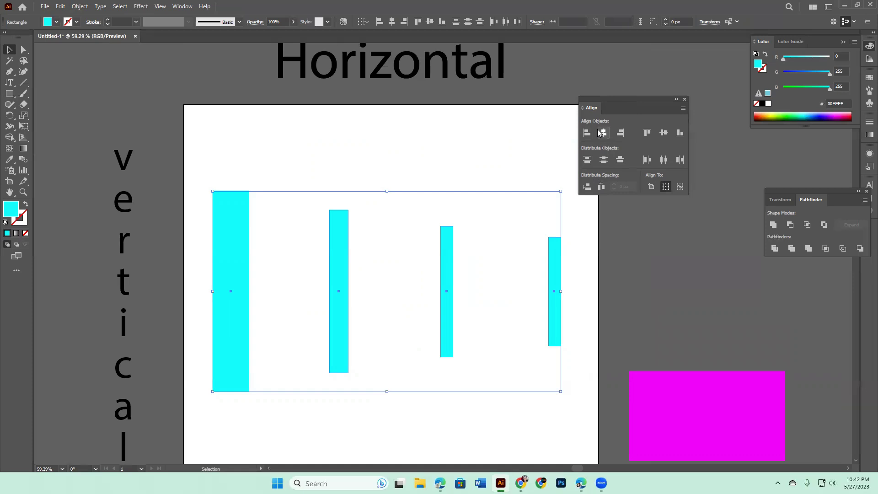
pyautogui.click(601, 187)
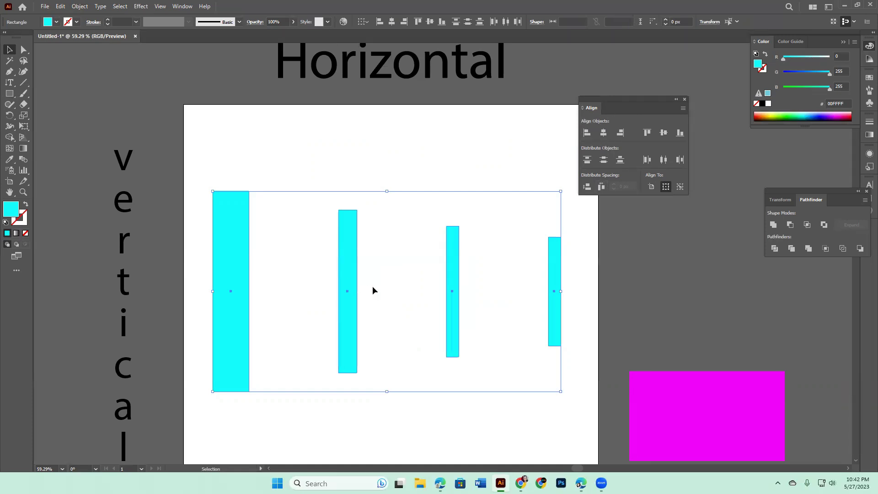
pyautogui.click(563, 290)
# Draw a magenta test rectangle between the first two bars, move it right, and delete it.
pyautogui.moveTo(9, 97); pyautogui.dragTo(22, 103)
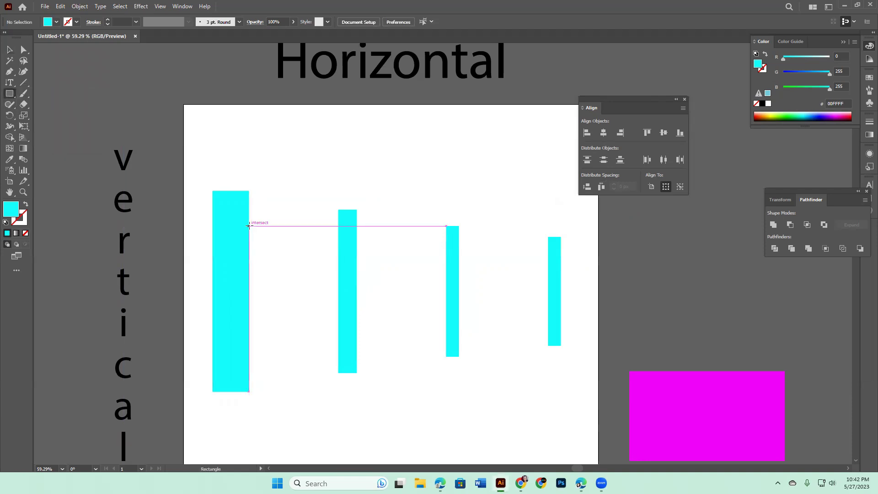
pyautogui.moveTo(249, 226); pyautogui.dragTo(338, 388)
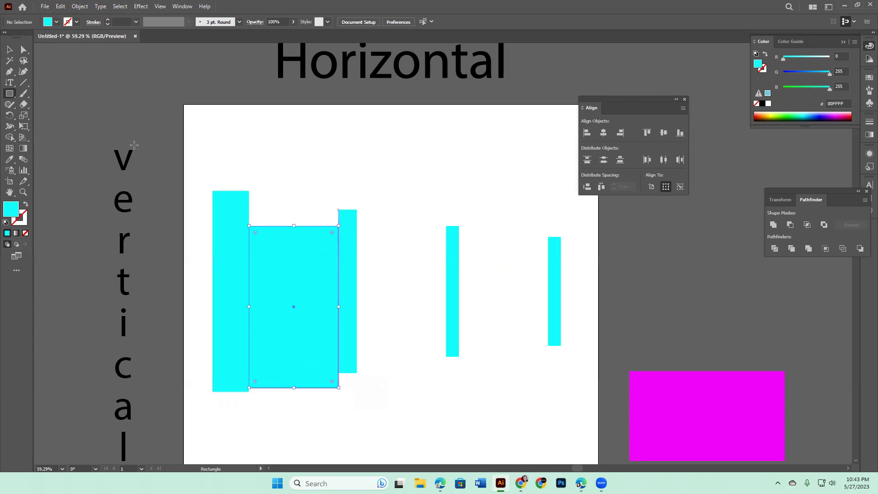
pyautogui.click(57, 22)
pyautogui.click(64, 37)
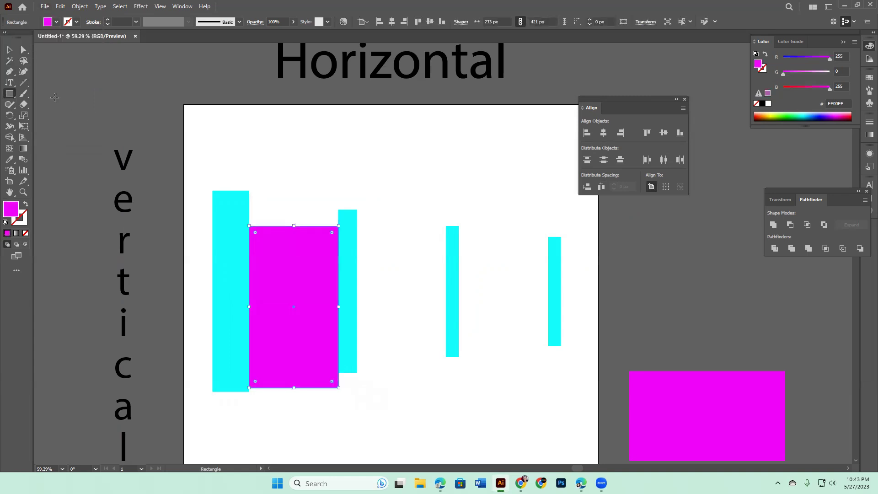
pyautogui.click(9, 50)
pyautogui.moveTo(274, 342); pyautogui.dragTo(502, 338)
pyautogui.press('Delete')
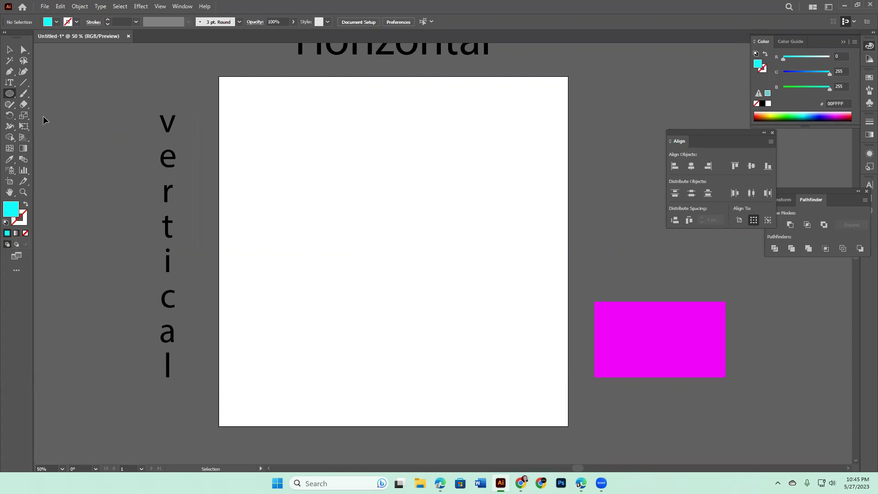
# Undo to bring the four cyan vertical bars back onto the artboard.
pyautogui.hotkey('ctrl', 'z')
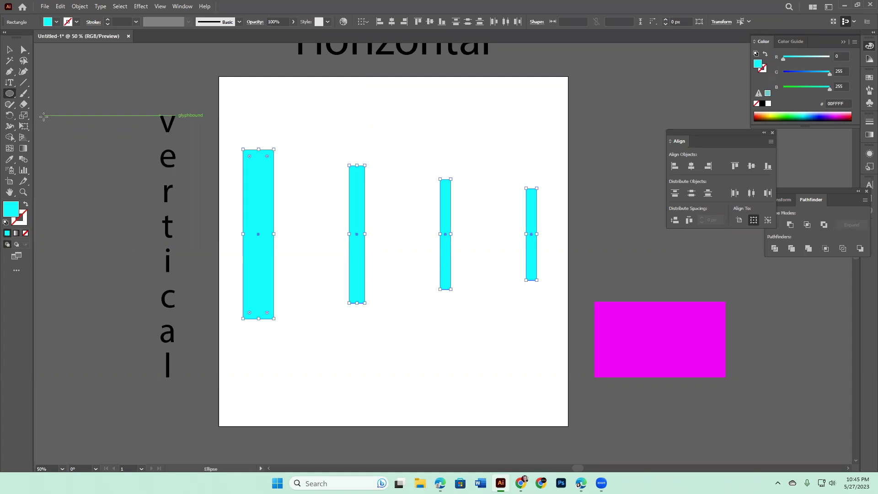
pyautogui.click(9, 50)
pyautogui.click(380, 93)
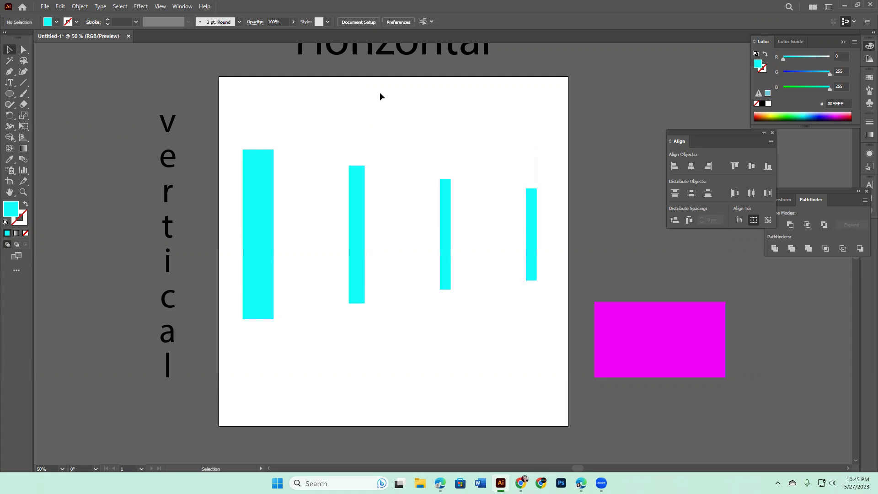
# Marquee-select the right three bars twice, then select the leftmost bar.
pyautogui.moveTo(320, 124); pyautogui.dragTo(561, 265)
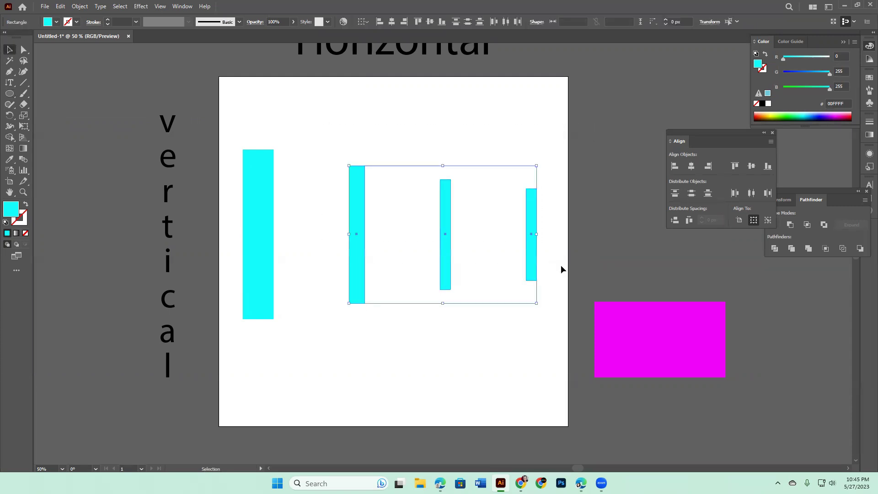
pyautogui.click(520, 328)
pyautogui.moveTo(345, 138); pyautogui.dragTo(570, 229)
pyautogui.click(548, 364)
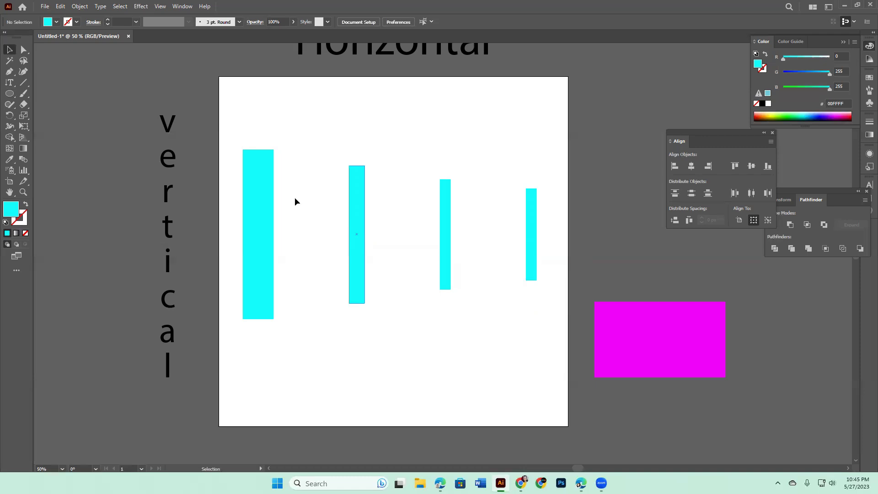
pyautogui.click(254, 183)
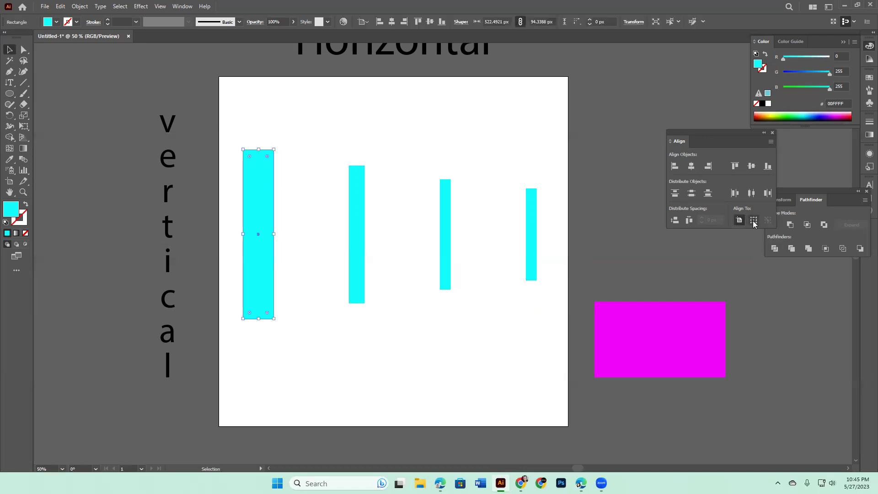
# Select the four cyan bars and set Align To to Align to Key Object.
pyautogui.moveTo(242, 111); pyautogui.dragTo(570, 252)
pyautogui.click(768, 220)
pyautogui.click(548, 220)
# Scatter the bars: one up to the artboard top, one down-right, one past the right edge.
pyautogui.moveTo(364, 219); pyautogui.dragTo(364, 110)
pyautogui.moveTo(446, 218); pyautogui.dragTo(493, 322)
pyautogui.moveTo(530, 246); pyautogui.dragTo(613, 149)
# Move the magenta rectangle down-right, then reselect all four cyan bars.
pyautogui.moveTo(225, 105); pyautogui.dragTo(604, 296)
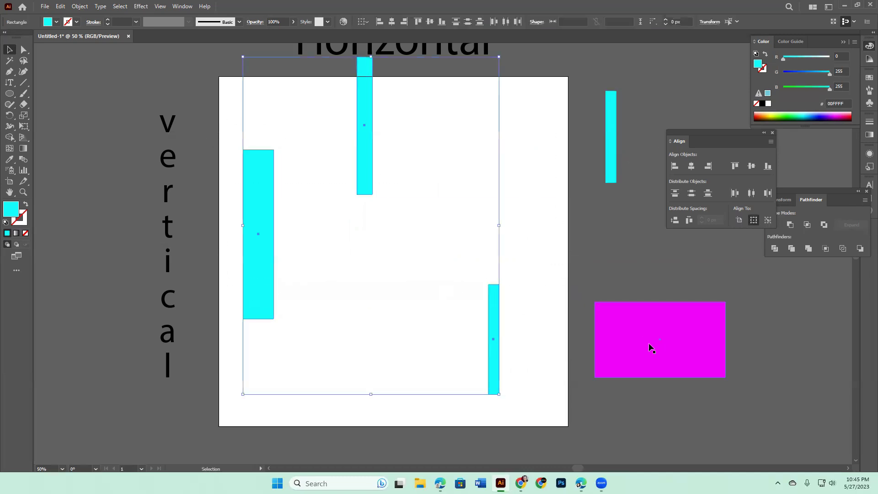
pyautogui.moveTo(666, 355); pyautogui.dragTo(797, 414)
pyautogui.click(306, 138)
pyautogui.moveTo(239, 89); pyautogui.dragTo(622, 340)
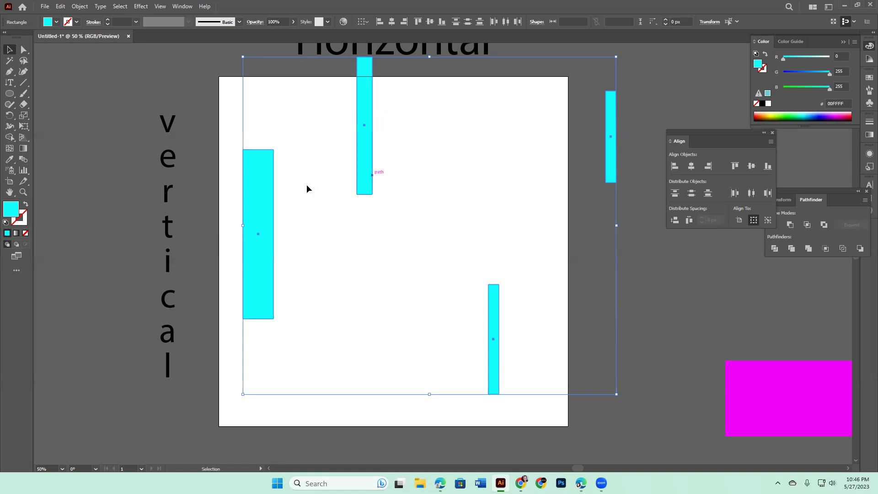
pyautogui.scroll(2, 403, 245)
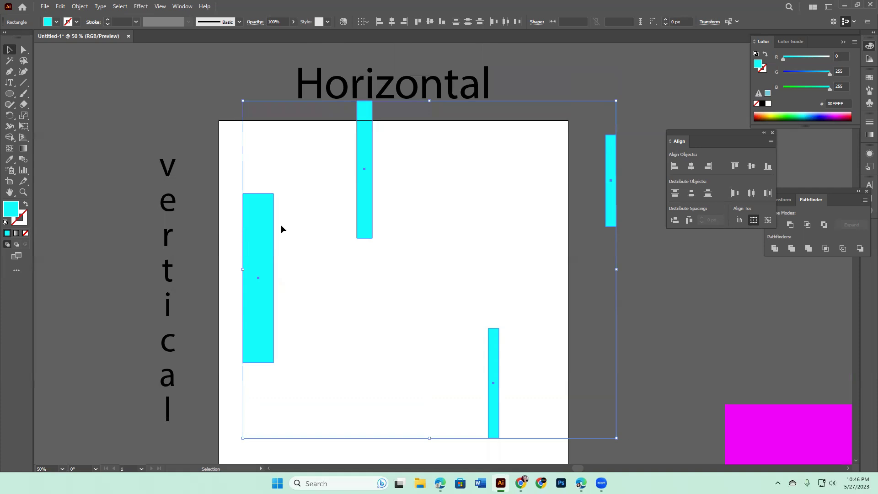